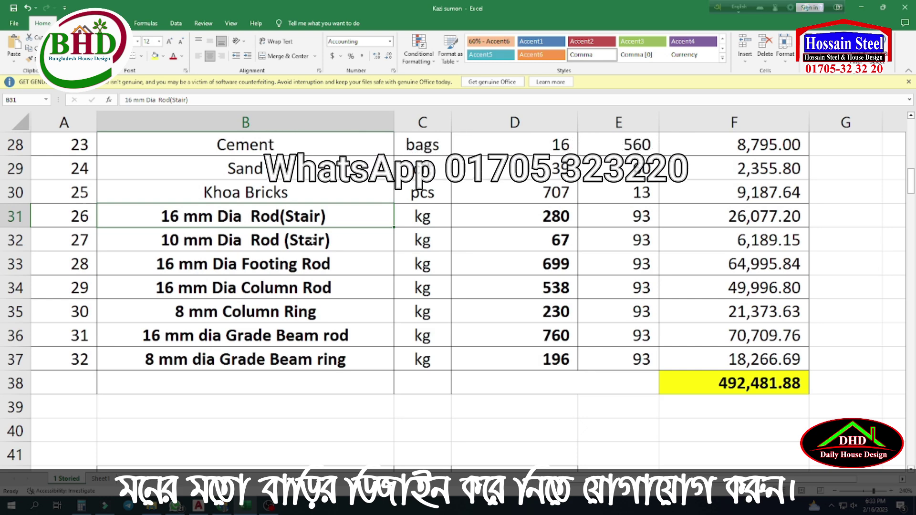
Step: Review the quantity formulas for the stair, footing, column and grade beam rods and rings in rows 31 to 37
left_click(557, 220)
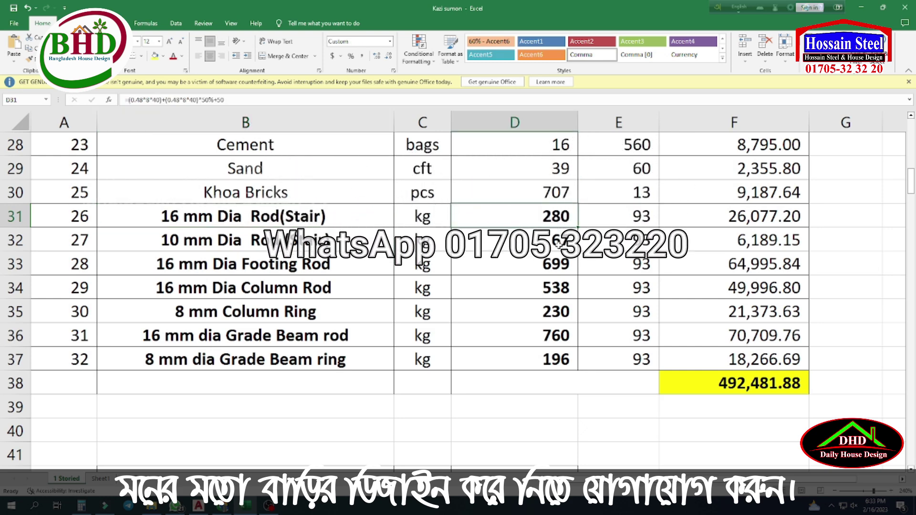
left_click_drag(559, 241, 539, 219)
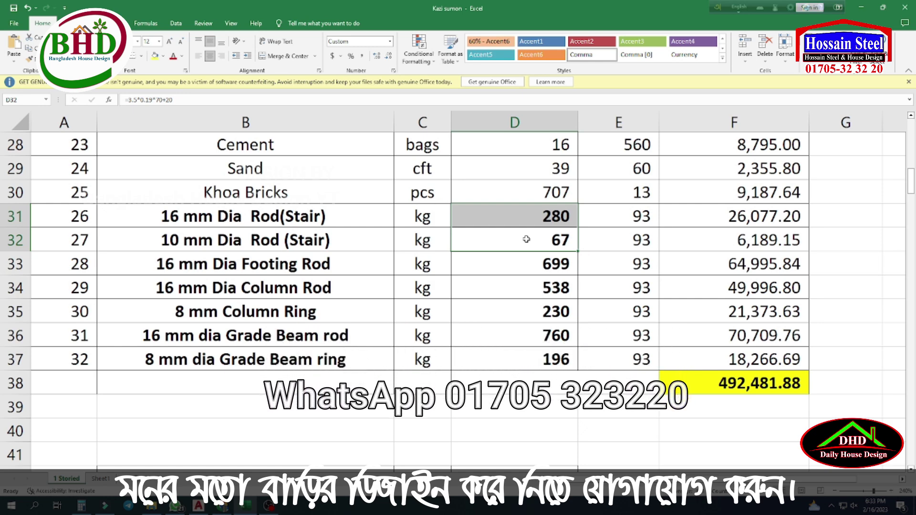
left_click(556, 268)
left_click(530, 288)
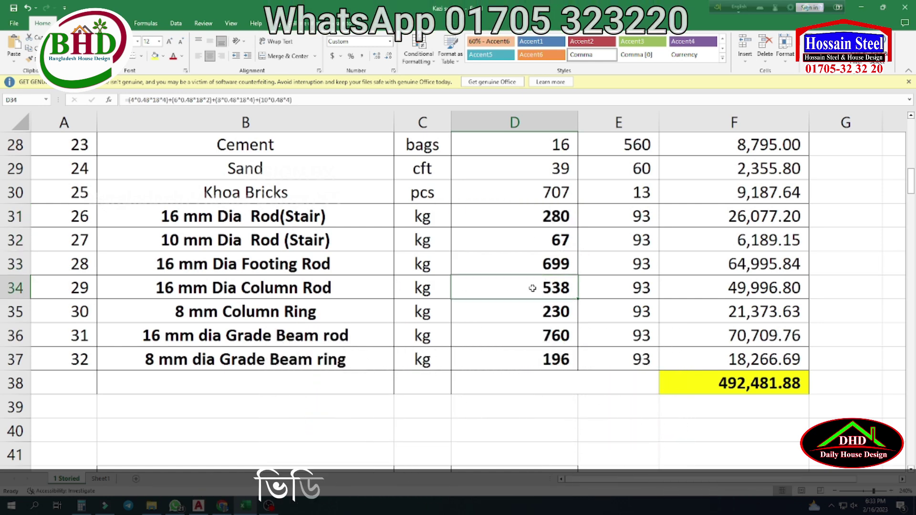
left_click(544, 310)
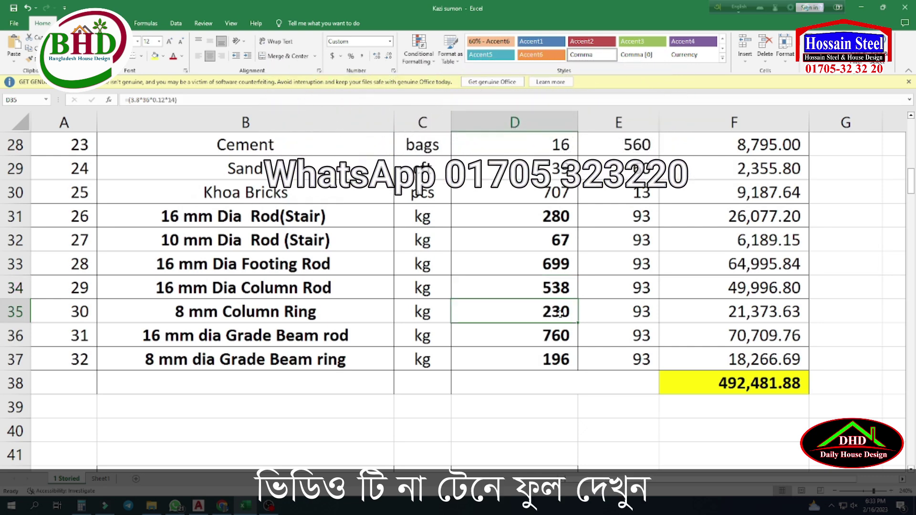
left_click(282, 331)
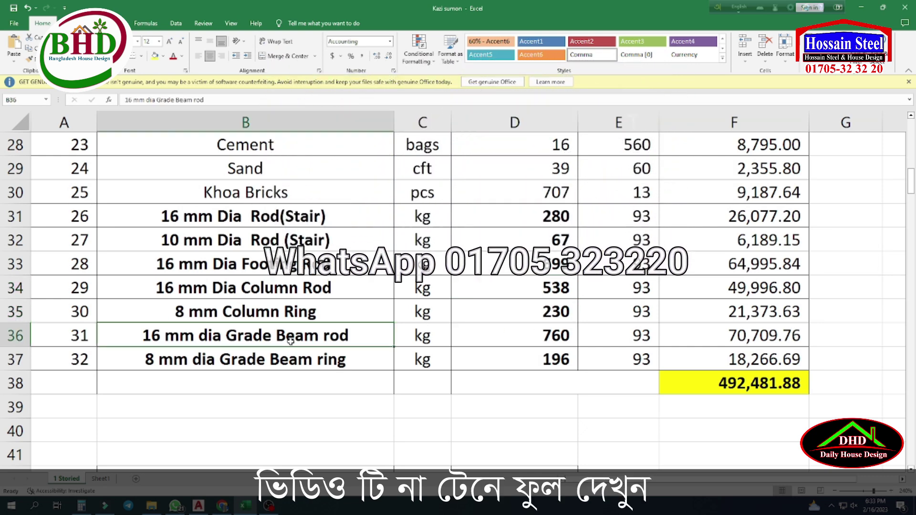
left_click(471, 342)
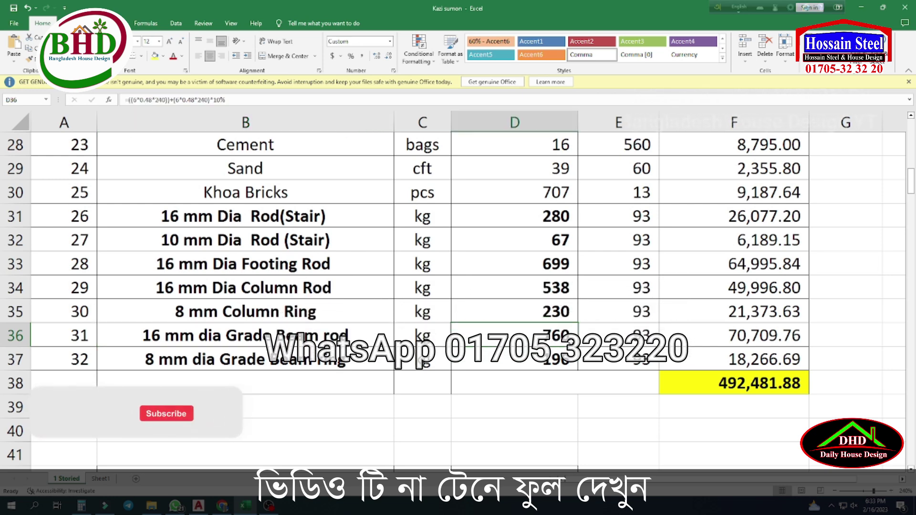
left_click(353, 356)
left_click(568, 361)
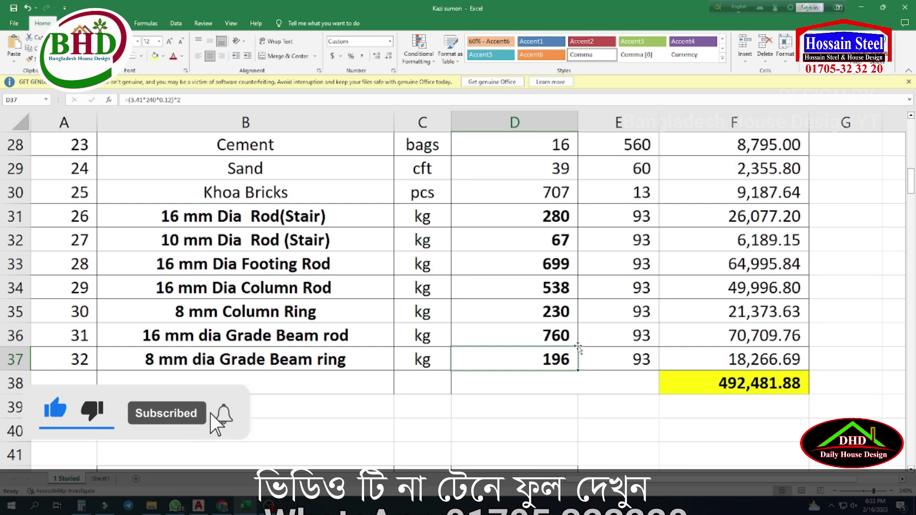
Step: Review the total cement, sand and rod quantities in the summary table at rows 42–46, plus the overall amount in F38
scroll(477, 334, "down", 3)
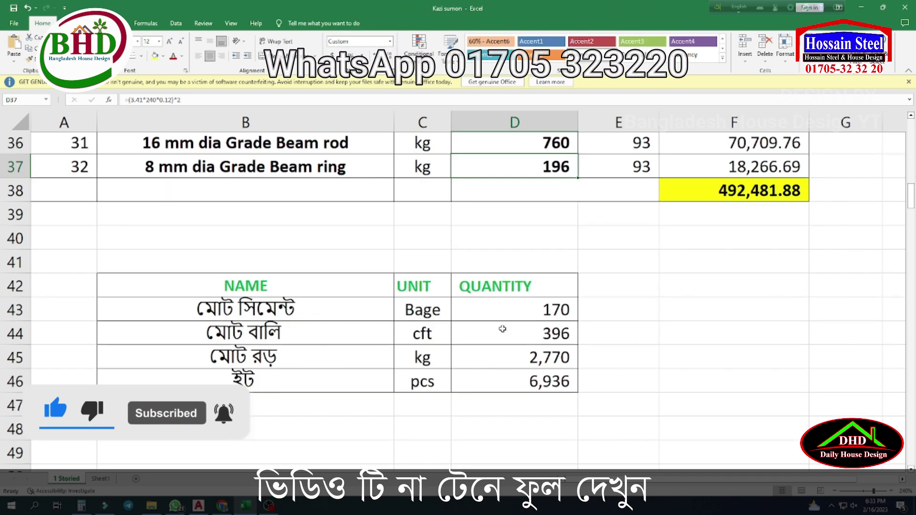
left_click(297, 291)
left_click_drag(298, 292, 518, 354)
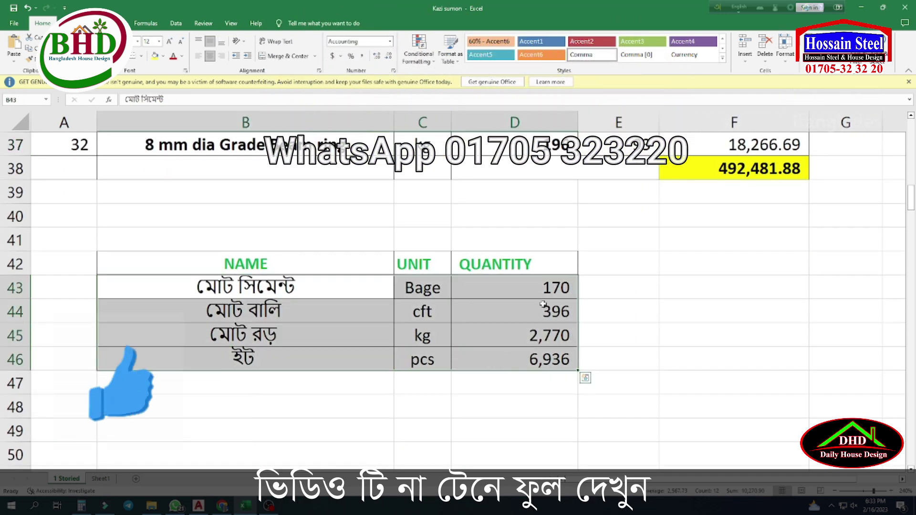
left_click(517, 284)
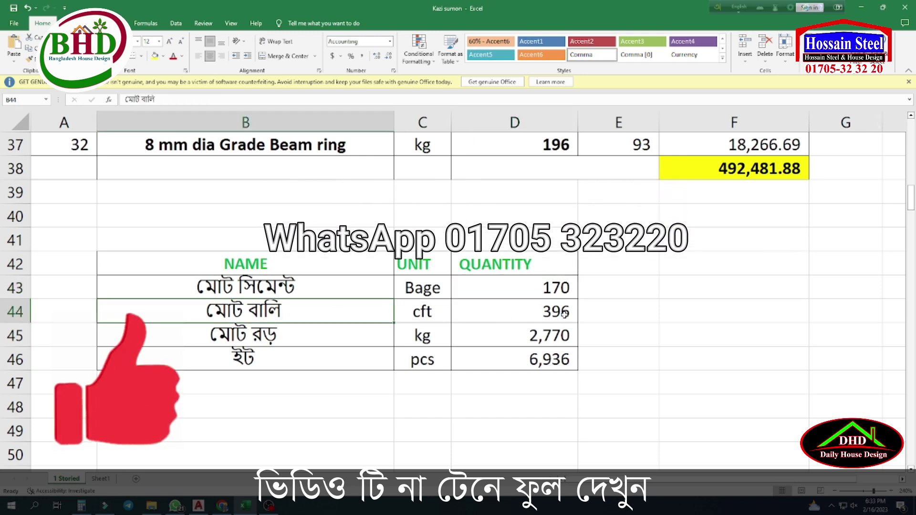
left_click(514, 311)
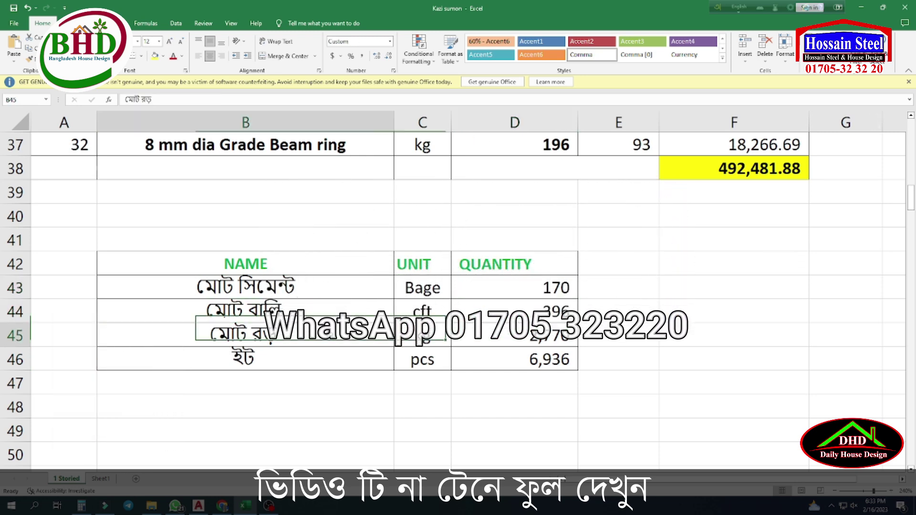
left_click(540, 337)
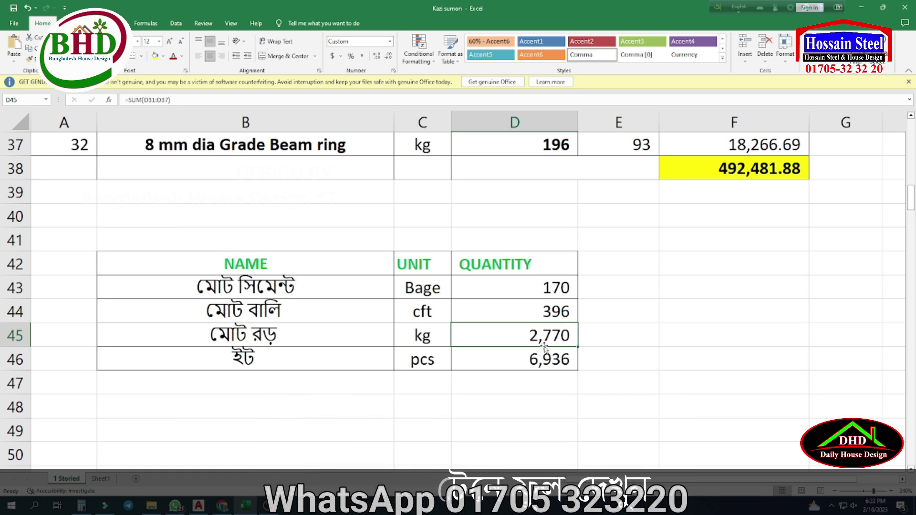
scroll(544, 346, "up", 1)
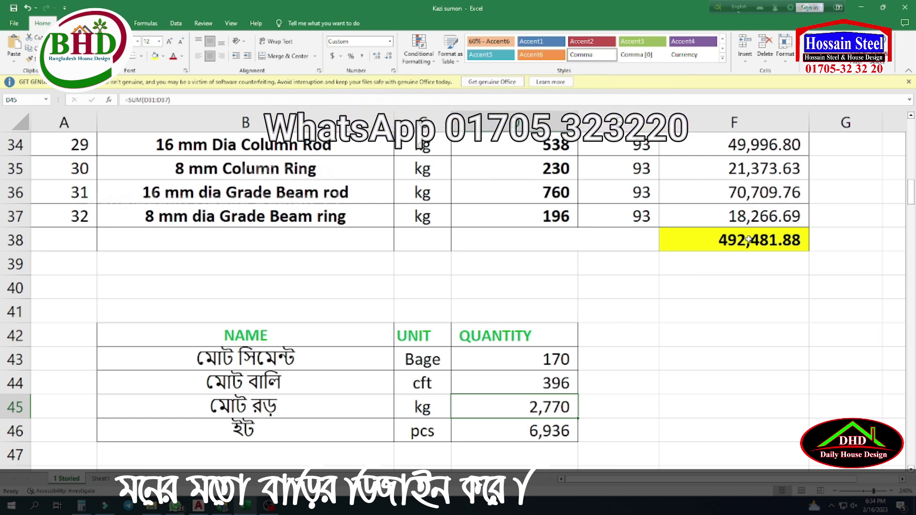
left_click(762, 248)
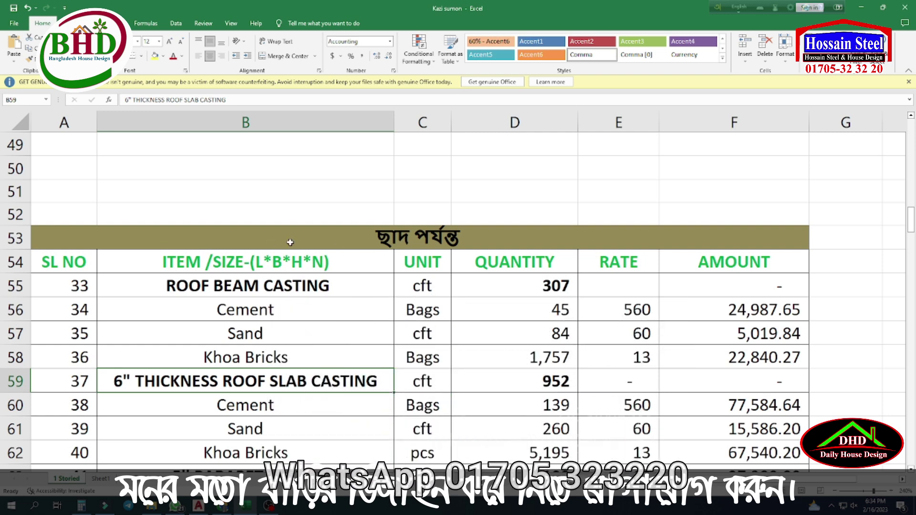
Step: Review the roof section's items: roof beam casting, 6" thickness roof slab casting with its cement quantity, and the 16 mm roof beam rod
scroll(304, 243, "down", 1)
left_click(370, 221)
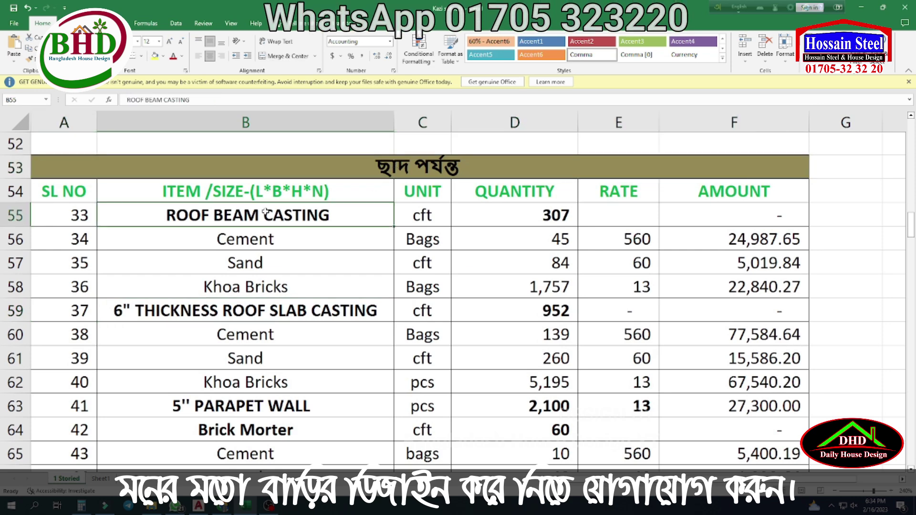
scroll(366, 268, "down", 1)
left_click(377, 240)
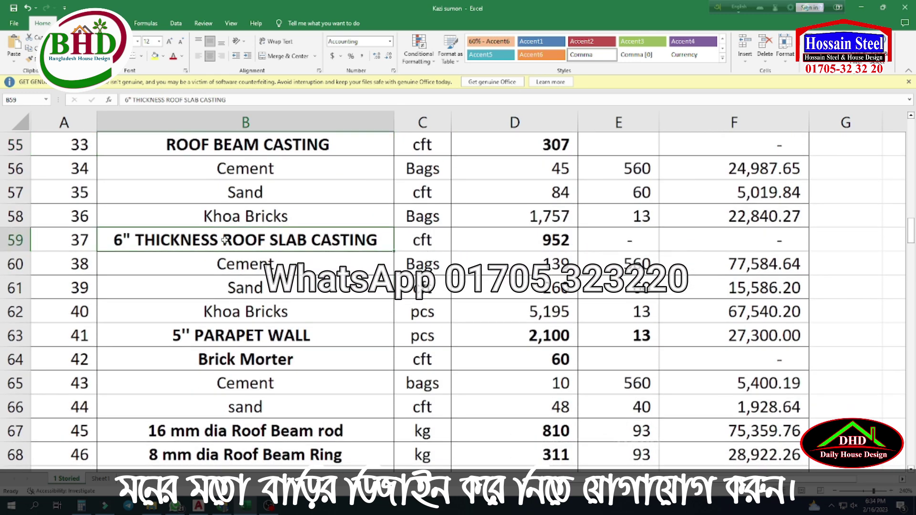
left_click(518, 239)
left_click(555, 268)
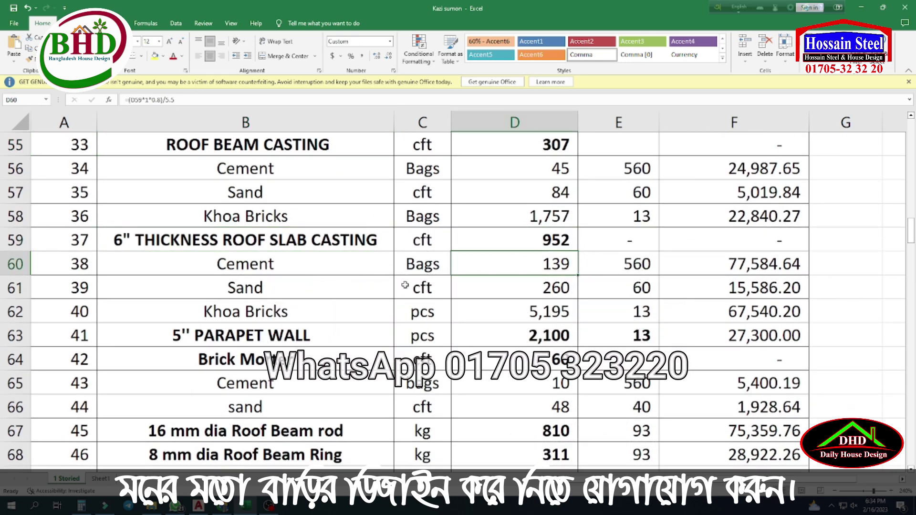
scroll(511, 300, "down", 2)
left_click(318, 291)
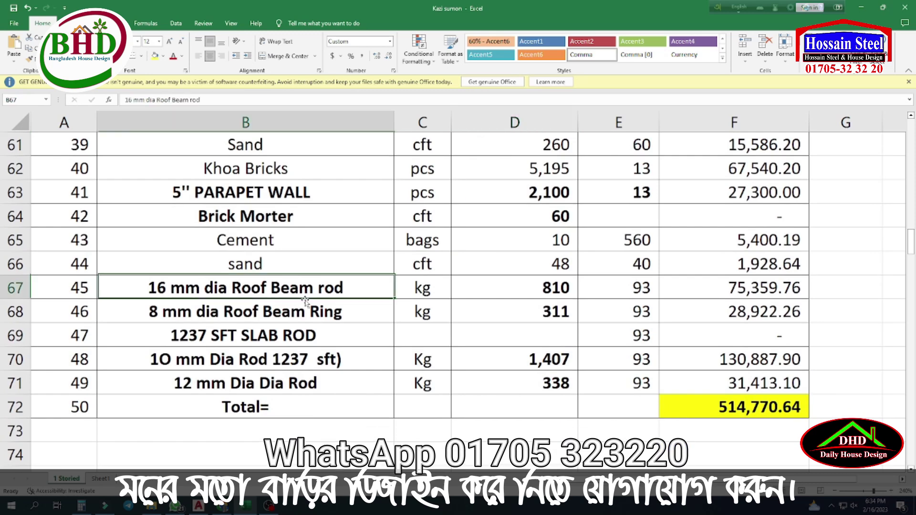
scroll(334, 344, "down", 1)
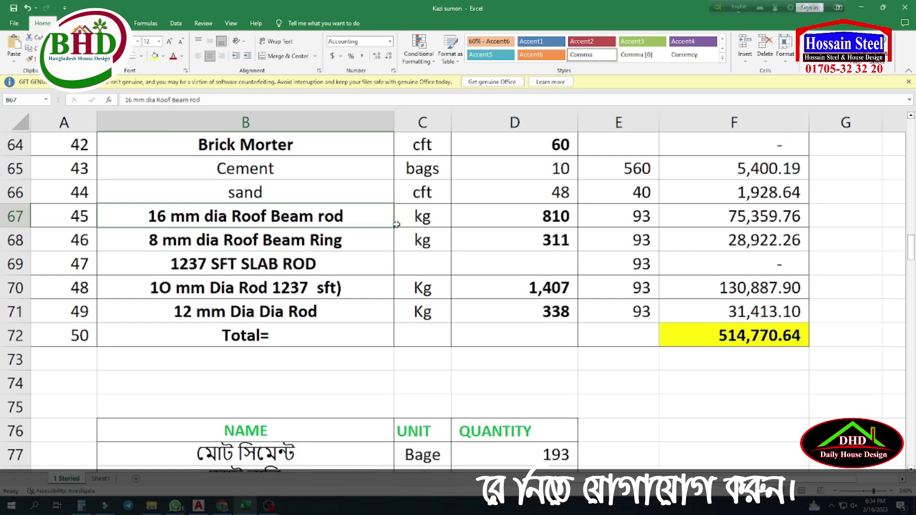
Step: Review the roof section's cement, sand, rod and brick totals in rows 77–80 and its total amount in F72
scroll(425, 407, "down", 3)
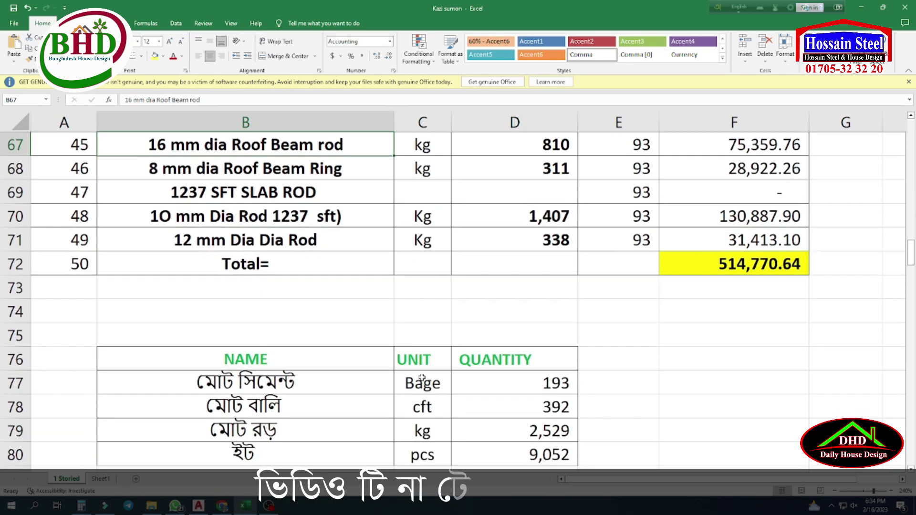
mouse_move(279, 252)
left_mouse_down()
mouse_move(525, 286)
mouse_move(525, 312)
left_mouse_up()
left_click(247, 236)
left_click(547, 240)
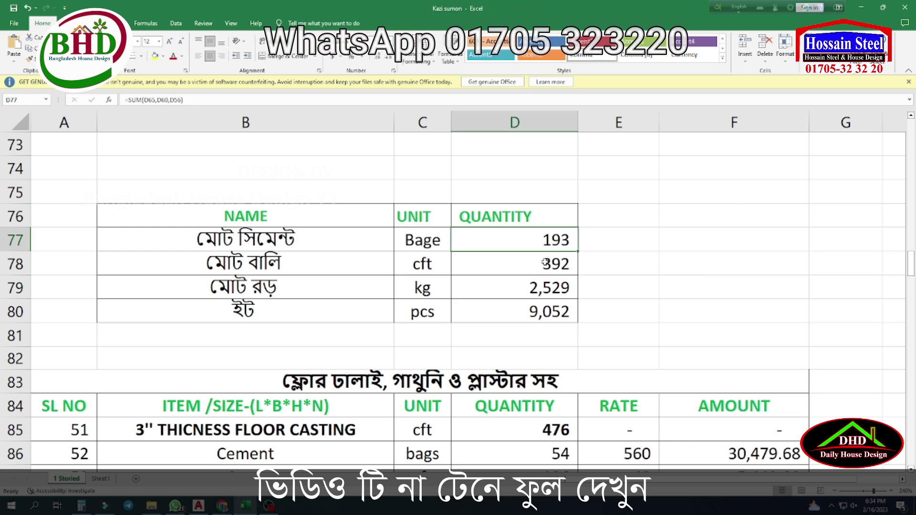
left_click(339, 262)
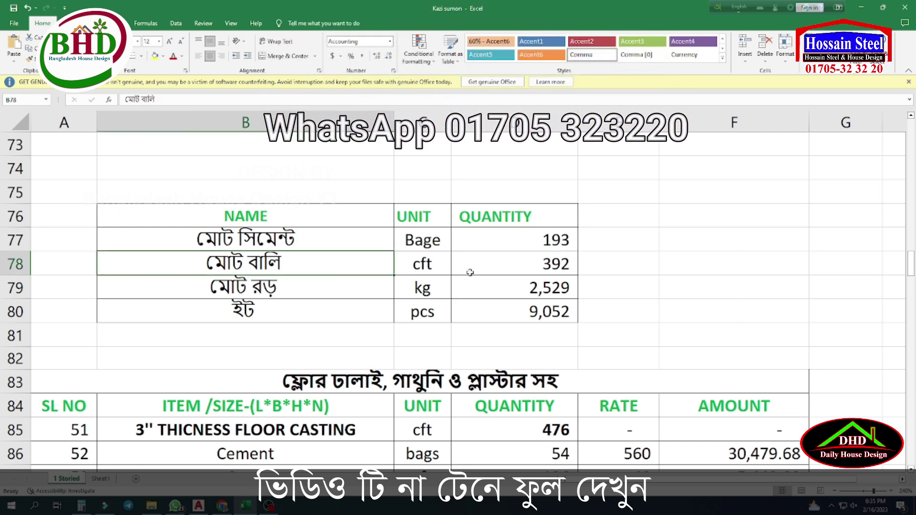
left_click(538, 267)
left_click(384, 288)
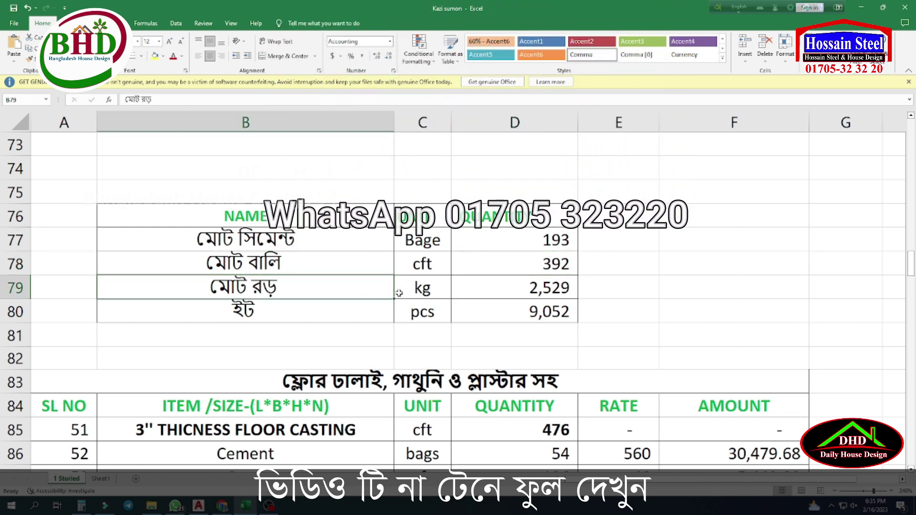
left_click(530, 293)
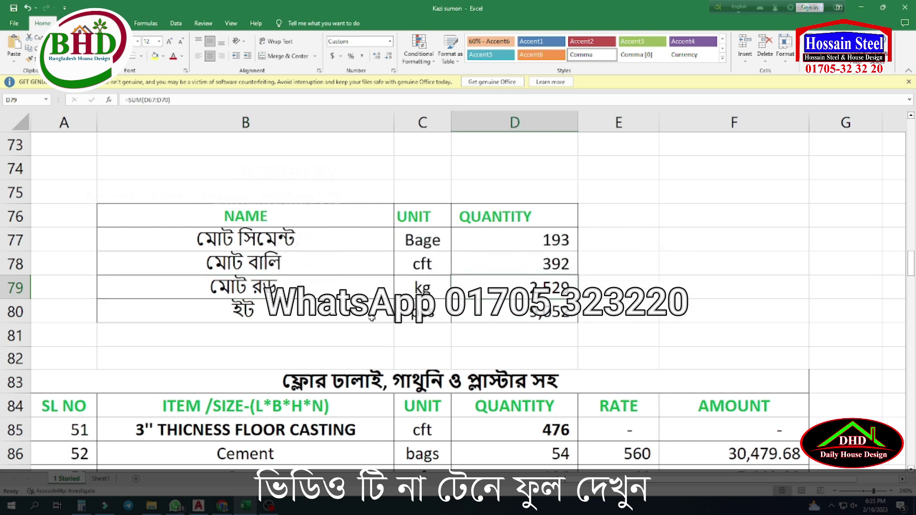
left_click(564, 312)
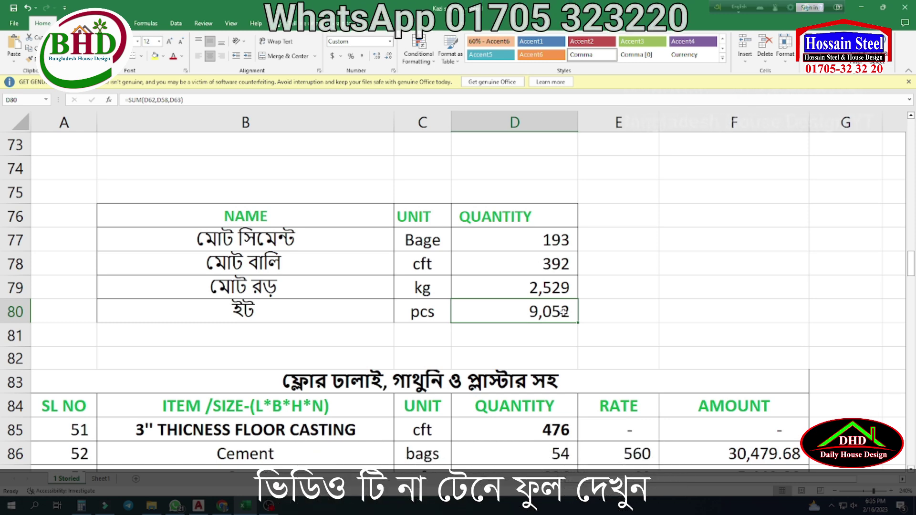
scroll(564, 312, "up", 3)
left_click(693, 338)
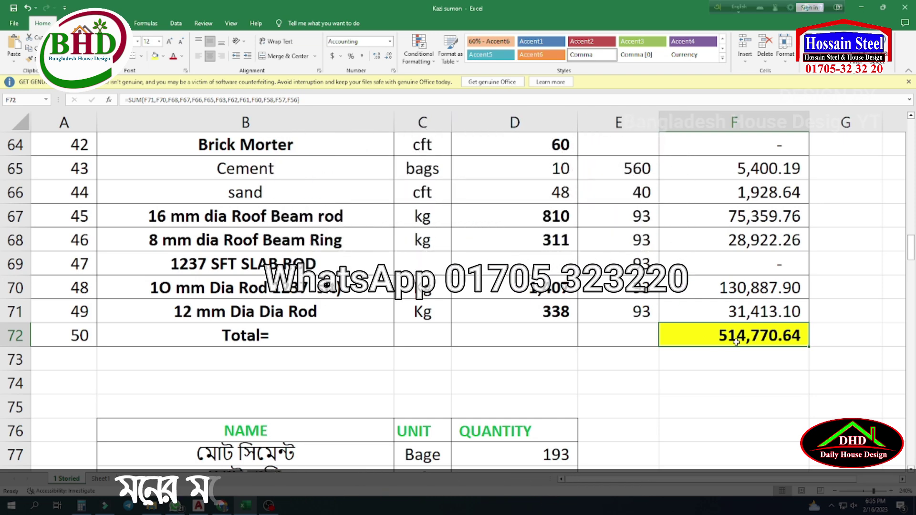
Step: Go to the floor casting, brickwork and plaster section at row 83 and review its heading and 3'' floor casting item
scroll(613, 310, "down", 1)
scroll(613, 310, "down", 2)
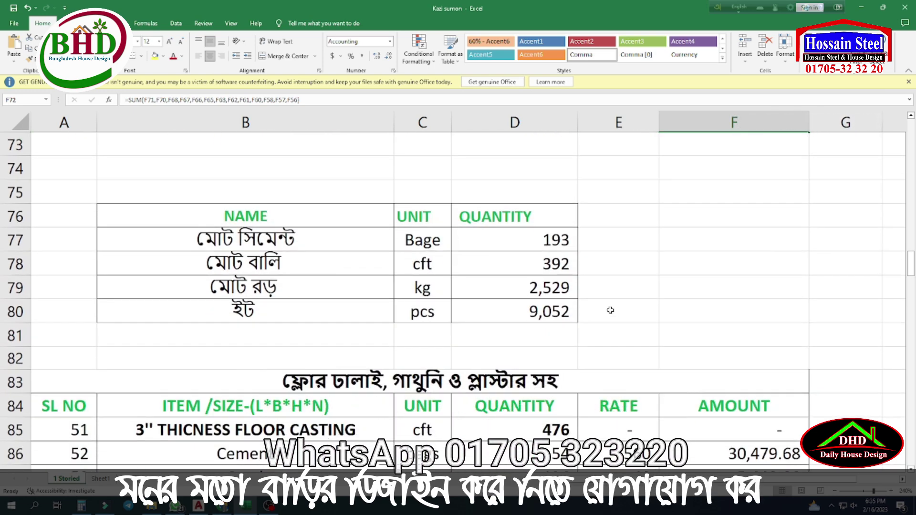
scroll(610, 310, "down", 2)
scroll(528, 287, "down", 1)
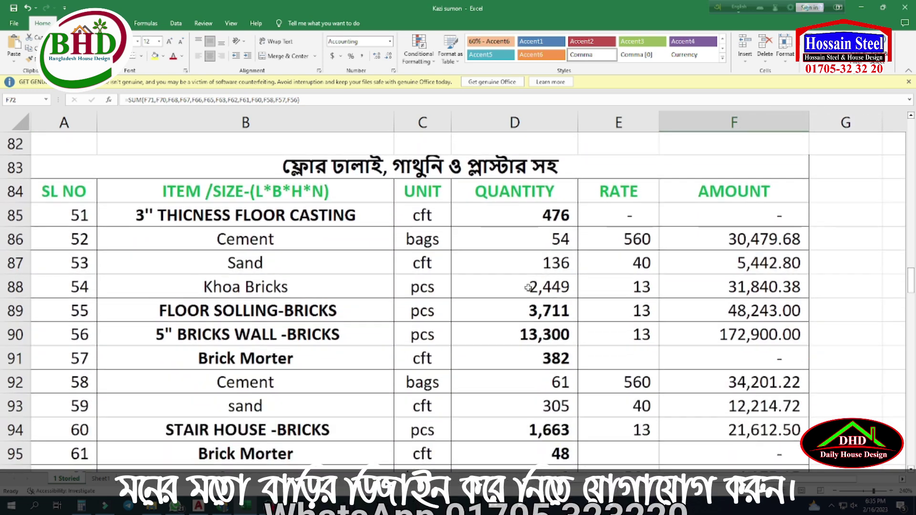
left_click(329, 173)
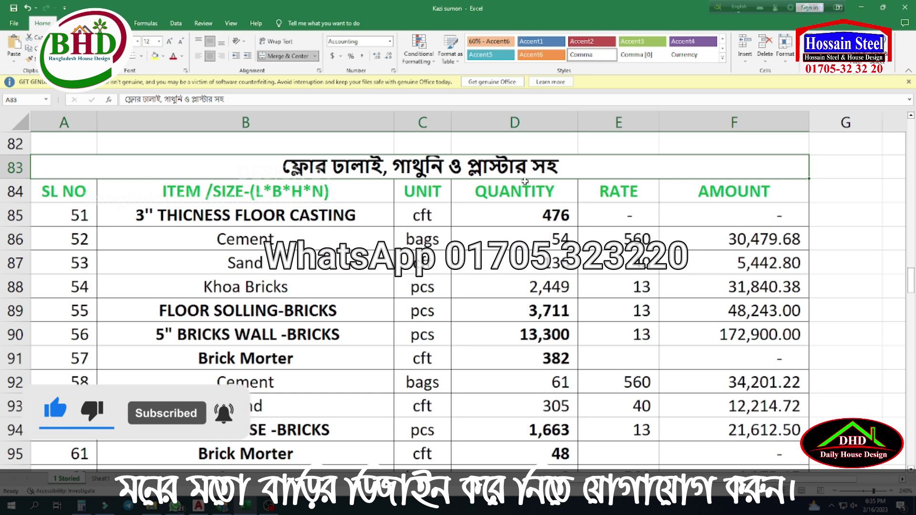
left_click(249, 223)
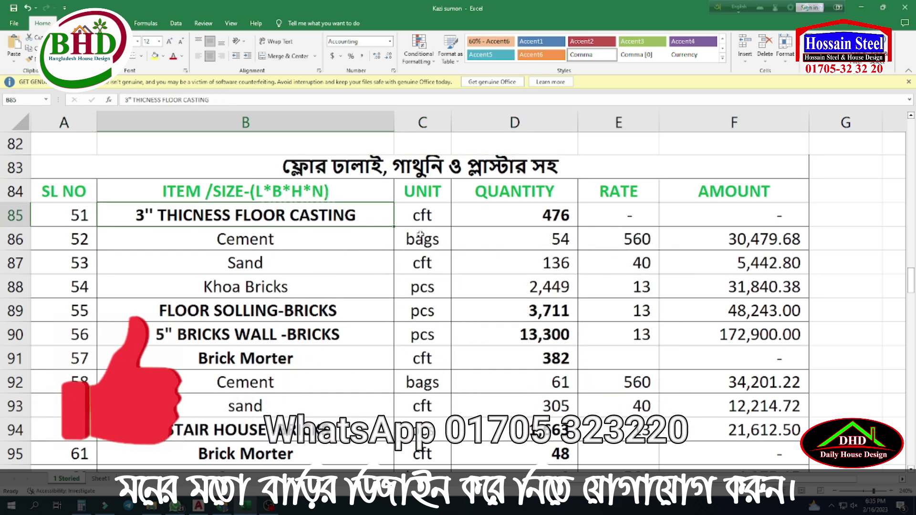
Step: Review the quantity formulas for the 5" bricks wall and its mortar cement in rows 90–92
scroll(277, 326, "down", 1)
left_click(225, 268)
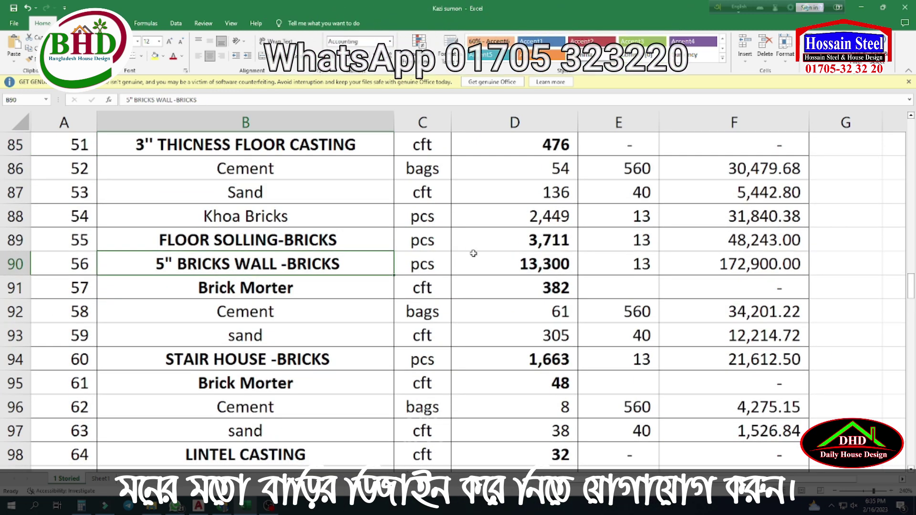
left_click(455, 261)
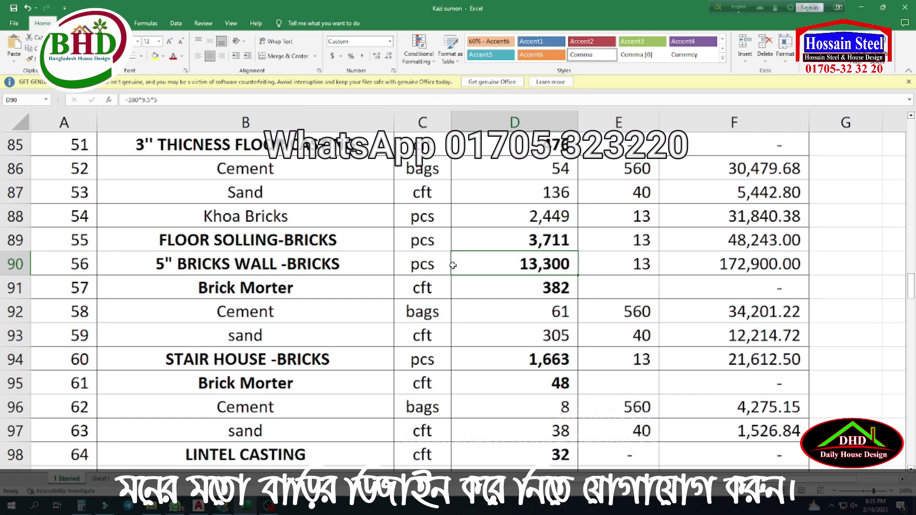
scroll(452, 265, "down", 1)
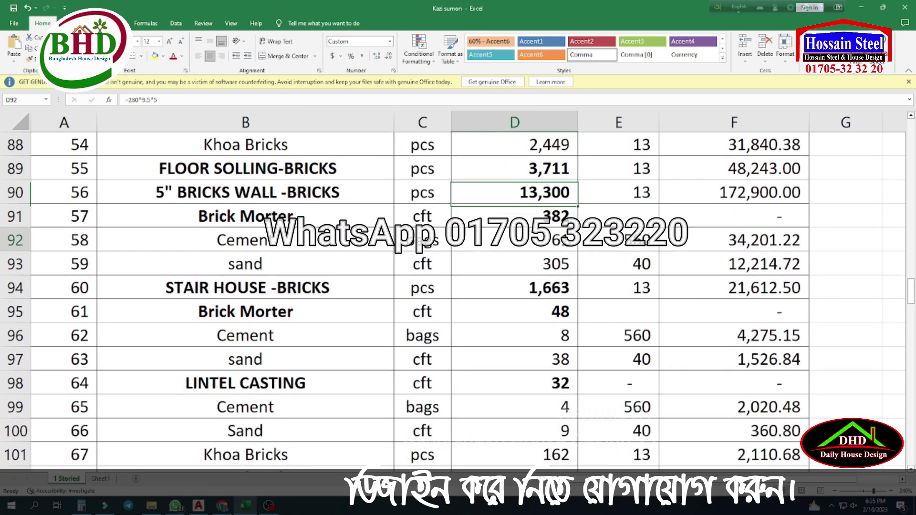
key("Down")
key("Down")
Step: Review the lintel casting item in row 98 and the wall plaster both side item in row 103
scroll(364, 300, "down", 2)
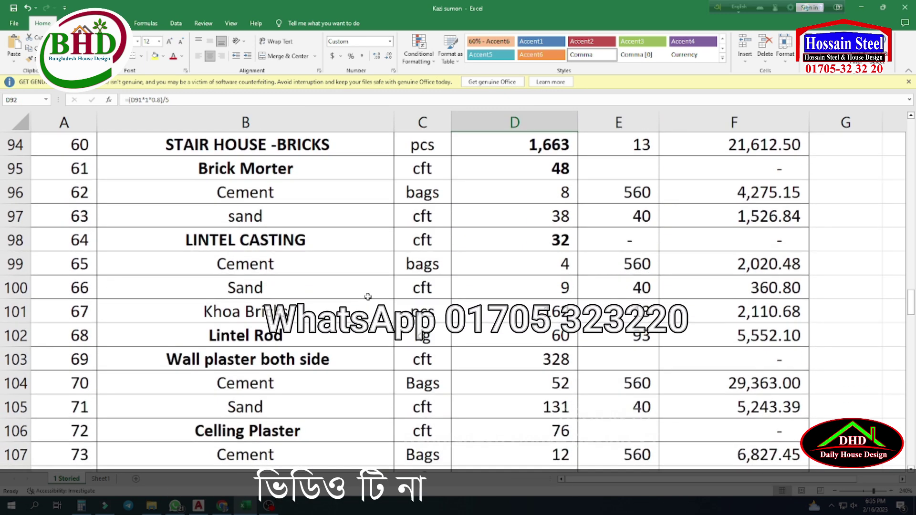
left_click(245, 241)
scroll(286, 287, "down", 1)
left_click(248, 289)
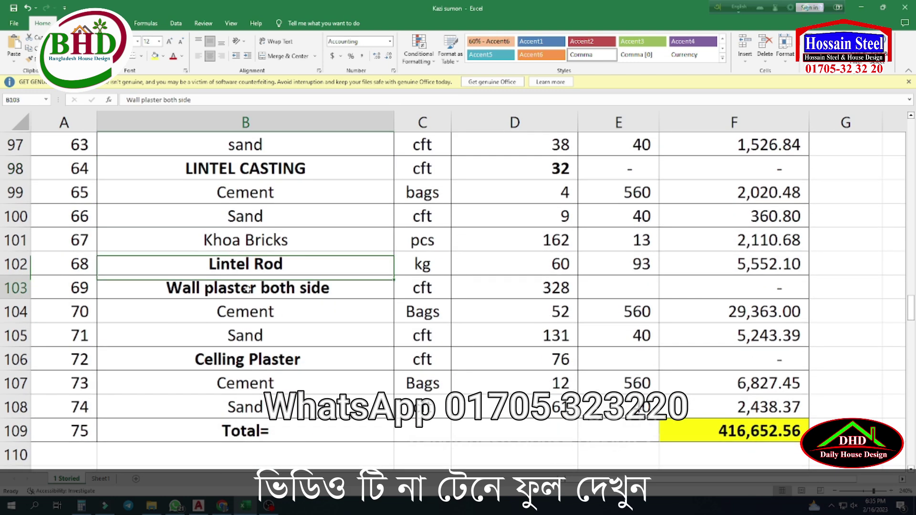
Step: Review the ceiling plaster item in row 106 and highlight the section's material totals table in B113:D117
scroll(307, 337, "down", 1)
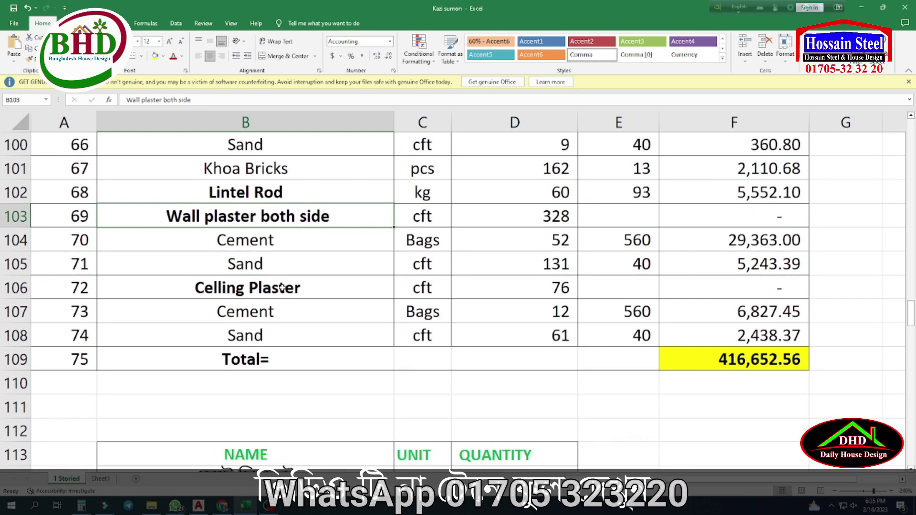
left_click(281, 288)
scroll(423, 280, "down", 2)
scroll(422, 280, "down", 2)
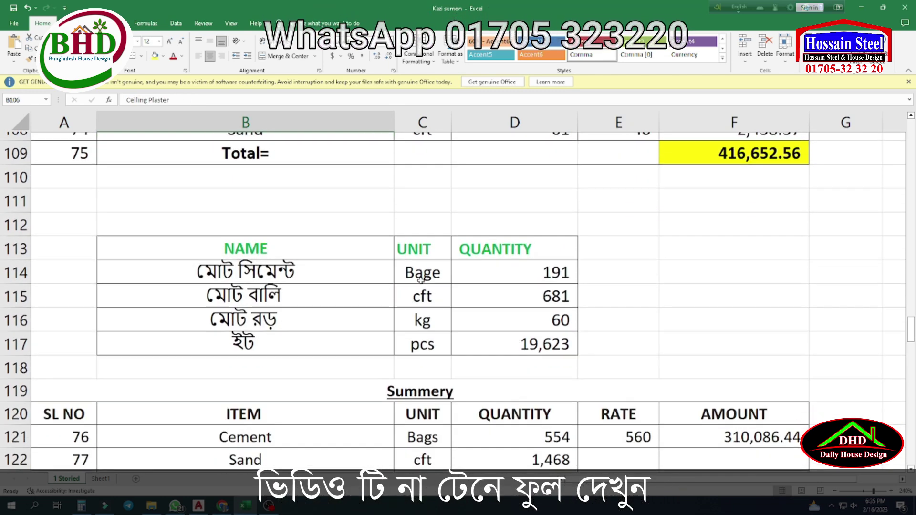
left_click(292, 195)
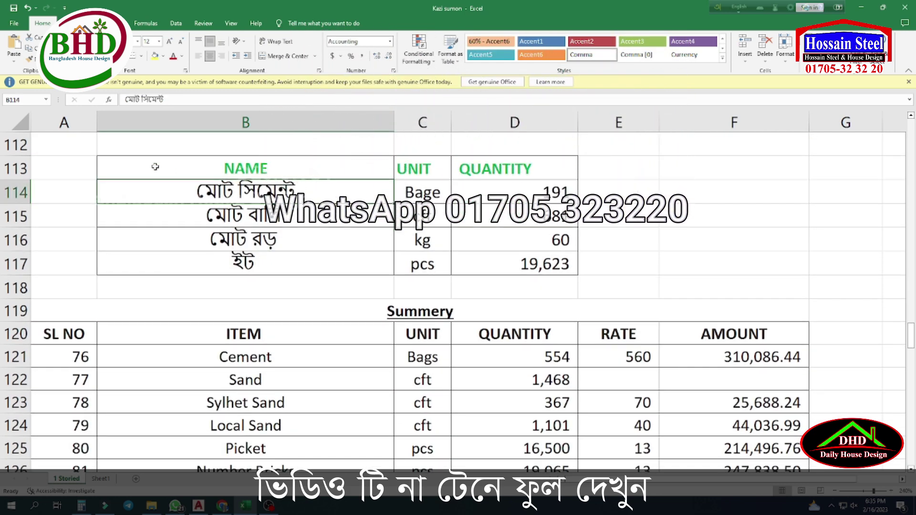
left_click_drag(153, 170, 525, 264)
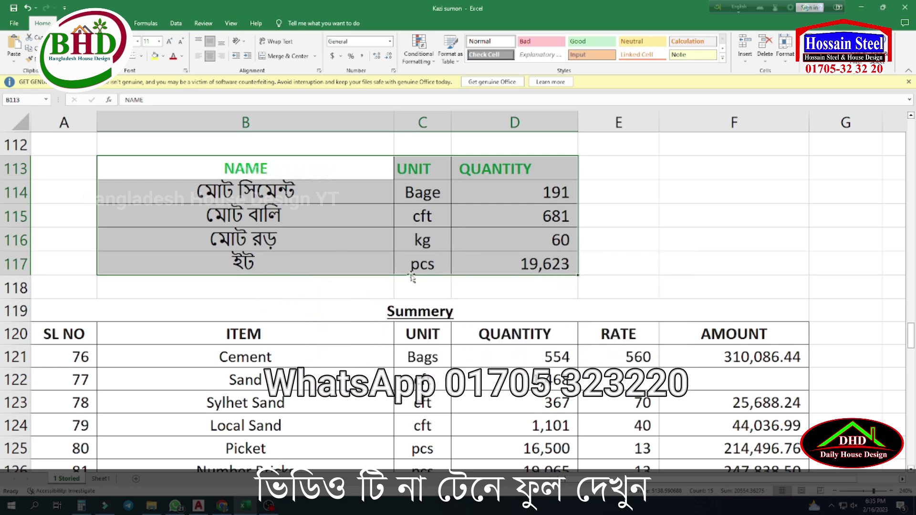
Step: Review the quantity formulas for the section's total cement, sand, rod and bricks in D114:D117
left_click(537, 202)
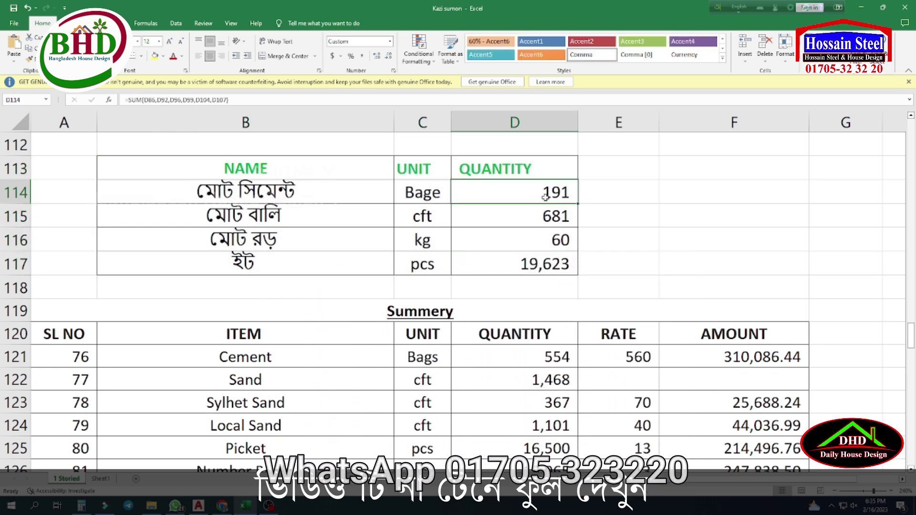
left_click(349, 223)
left_click(547, 224)
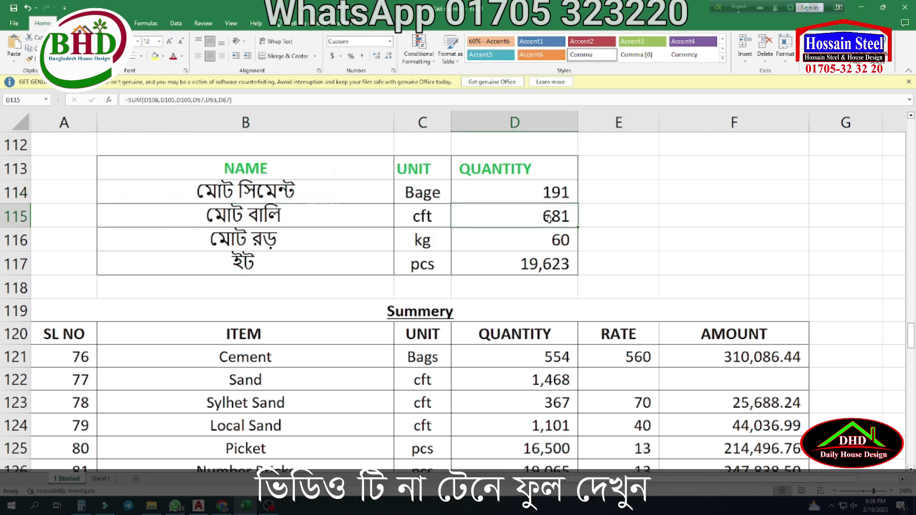
left_click(543, 246)
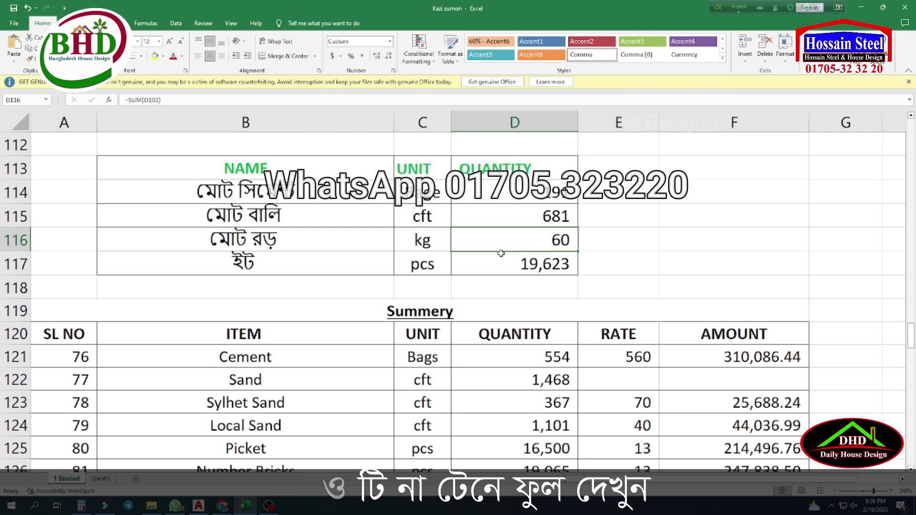
left_click(384, 265)
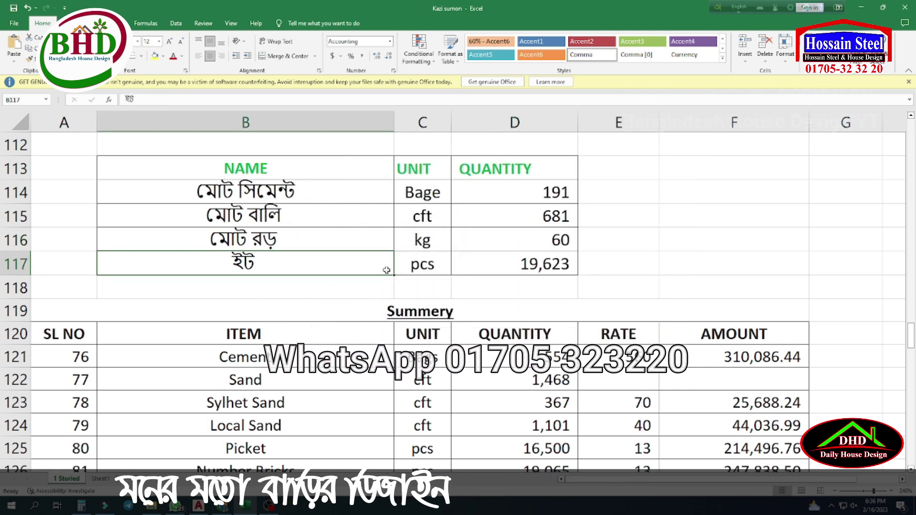
left_click(534, 269)
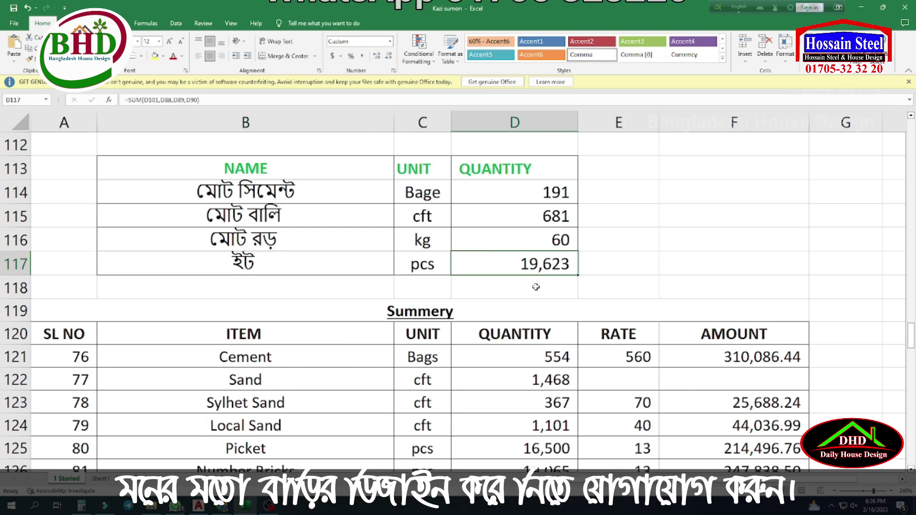
Step: Review the total amount formula in F109 and look back over the floor casting, brickwork and plaster items it covers
scroll(536, 287, "up", 3)
left_click(697, 294)
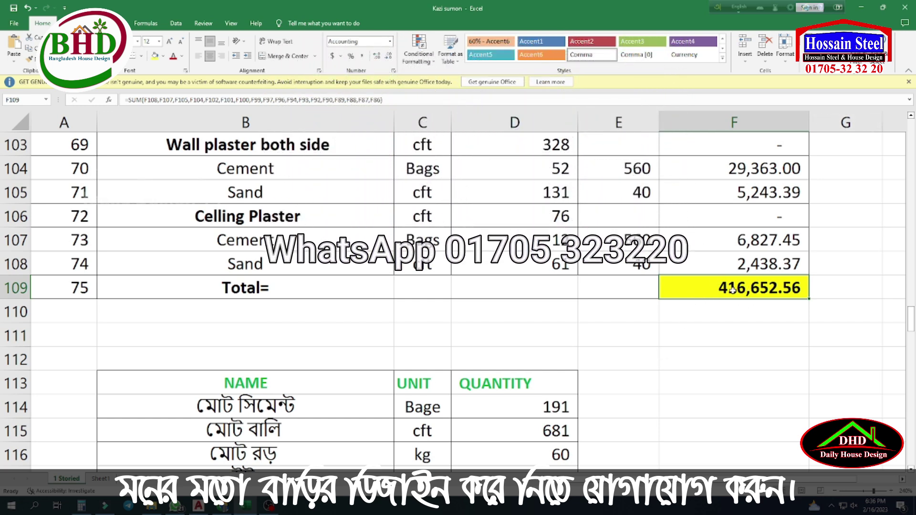
scroll(455, 283, "up", 6)
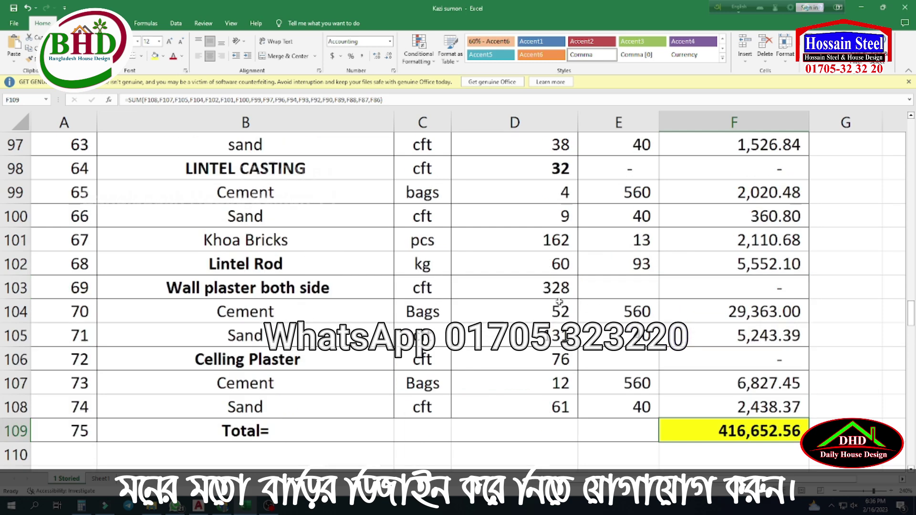
scroll(455, 283, "up", 1)
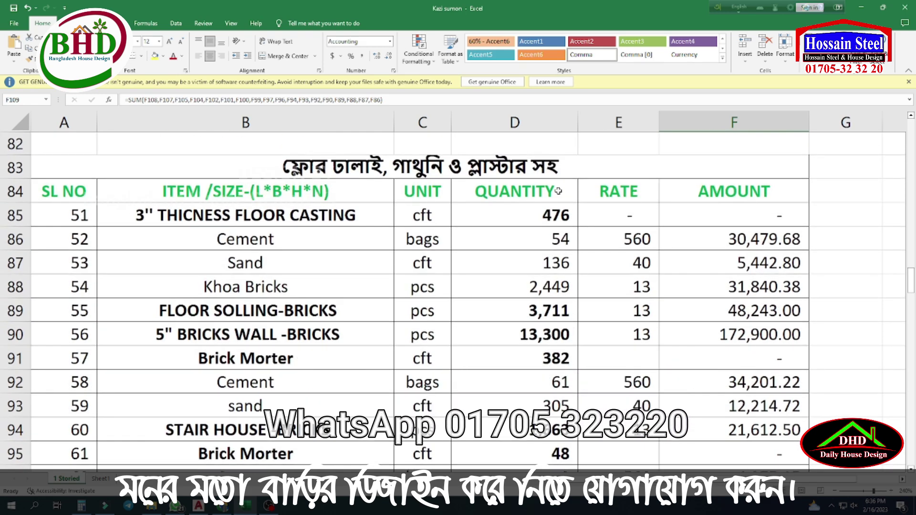
Step: Highlight the Summery table in A119:F131 and review the cement quantity formula and rate in row 121
scroll(554, 205, "down", 11)
scroll(549, 221, "down", 1)
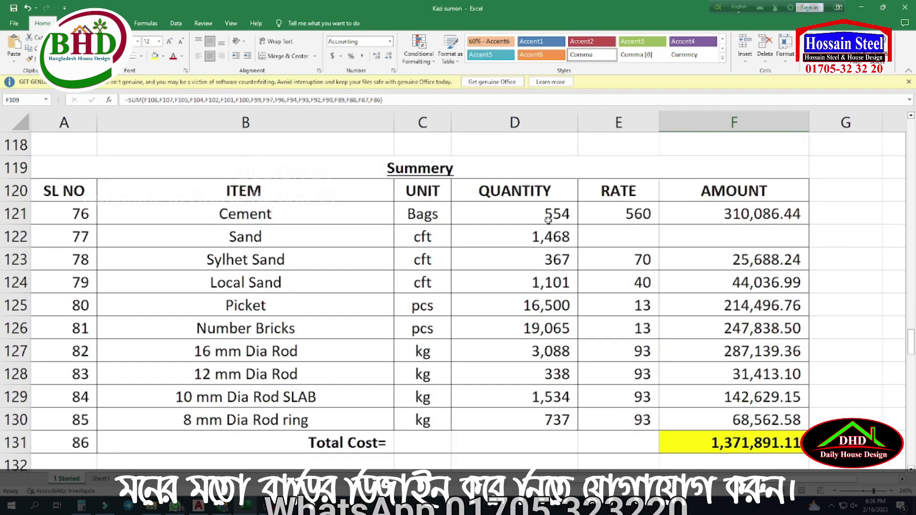
left_click_drag(278, 174, 692, 442)
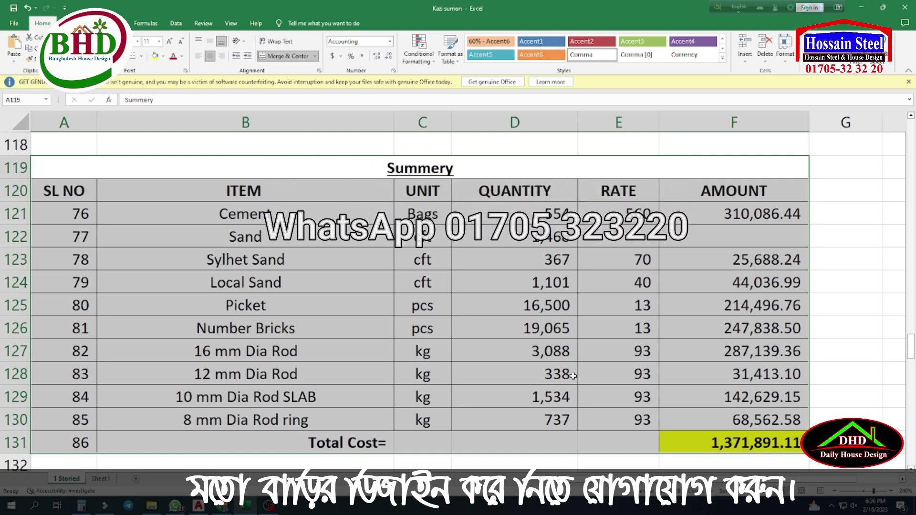
left_click(557, 213)
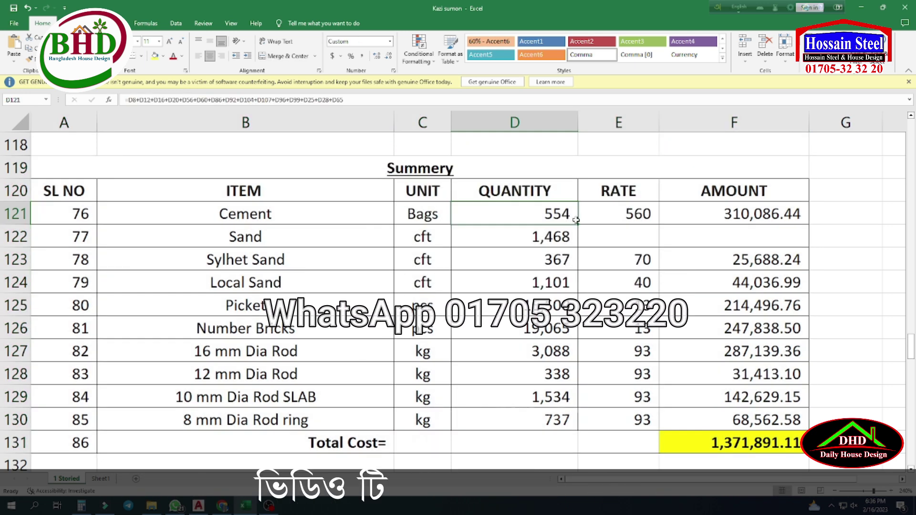
left_click(626, 216)
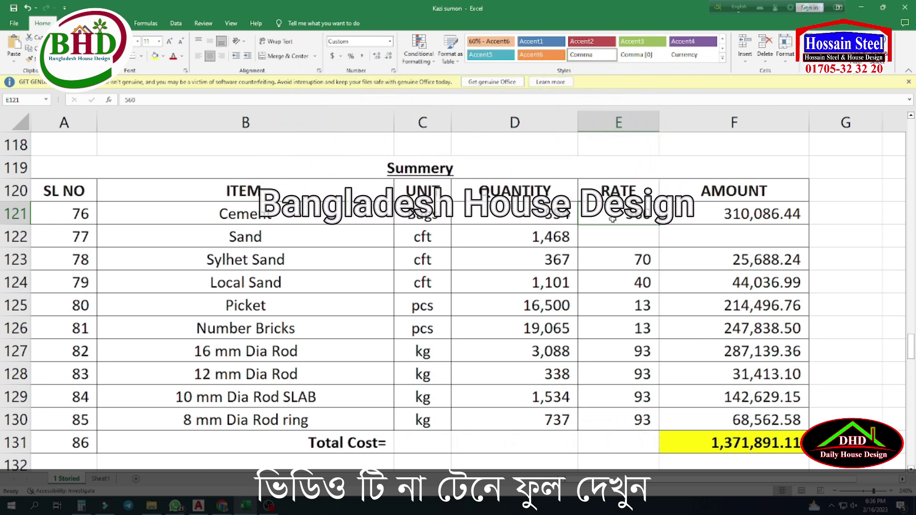
left_click(548, 214)
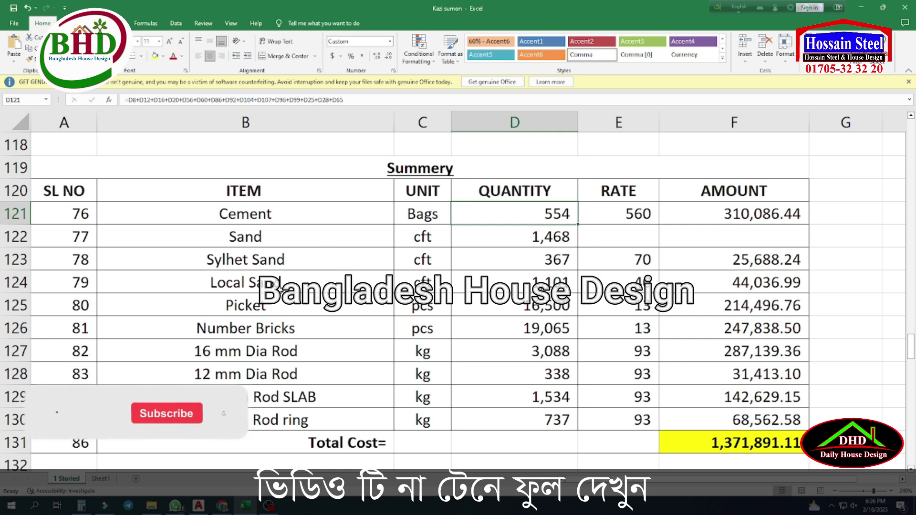
Step: Review the summary quantity formulas for local sand, picket, number bricks and 16 mm rod in D124:D127
left_click(548, 286)
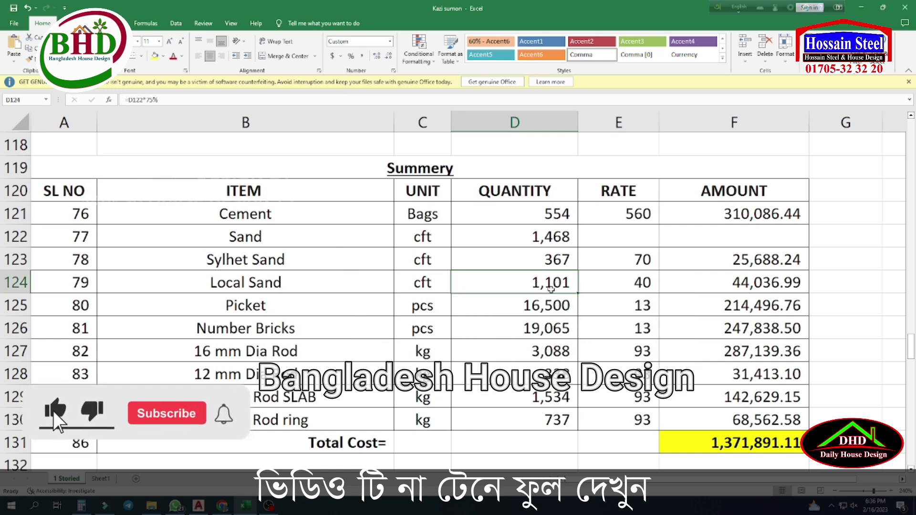
left_click(337, 306)
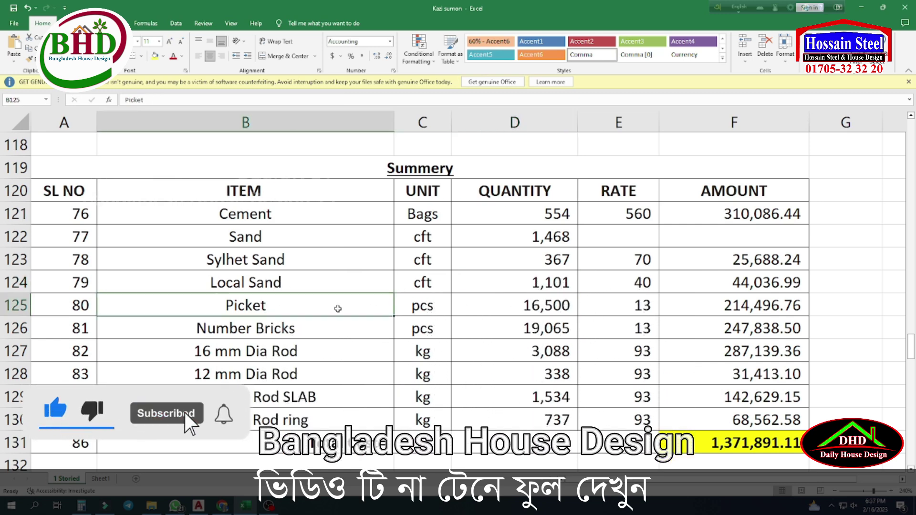
left_click(553, 306)
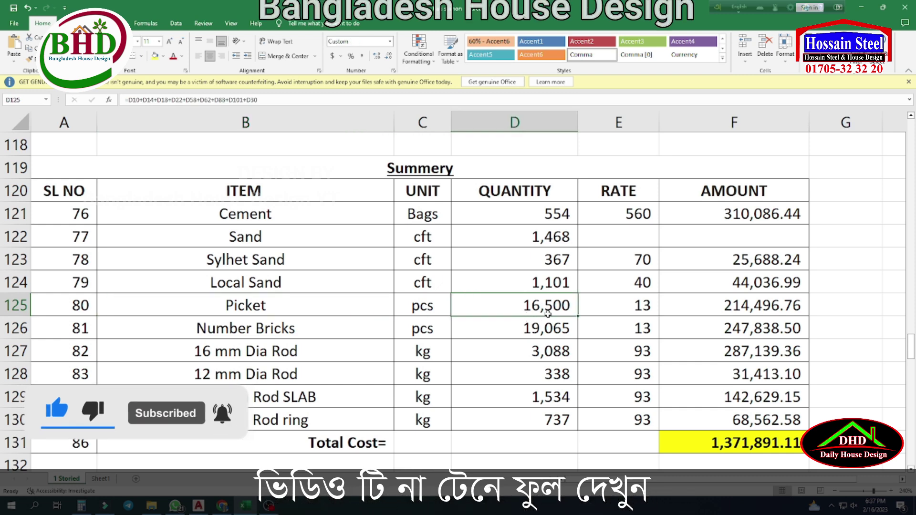
left_click(513, 334)
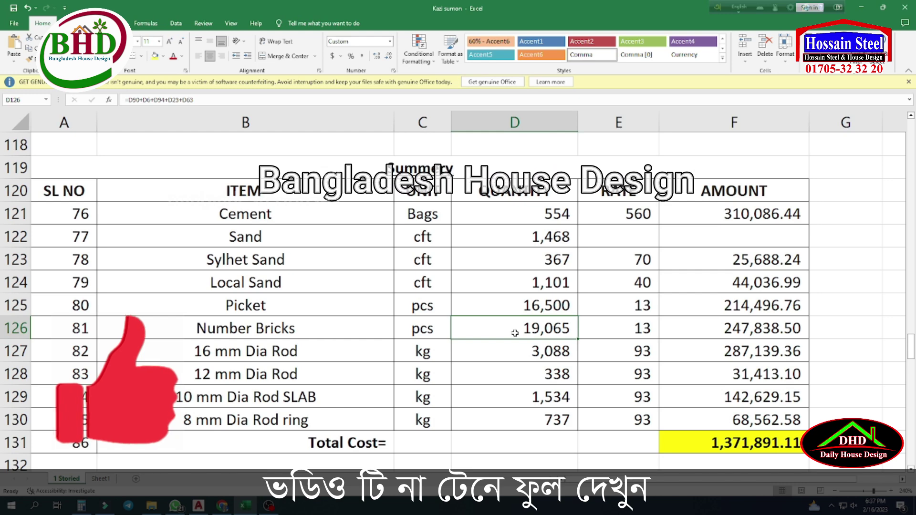
left_click(549, 358)
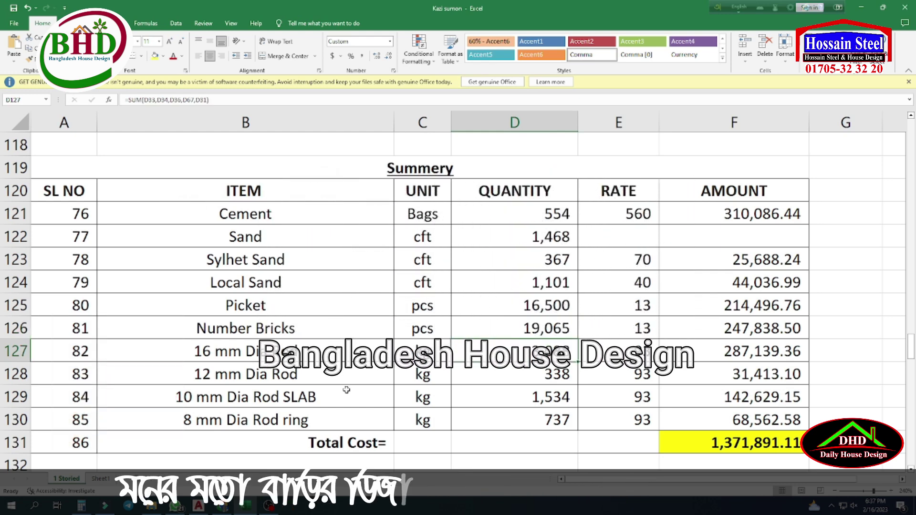
Step: Review the summary's 12 mm Dia Rod item in row 128 and 8 mm Dia Rod ring item in row 130
left_click(361, 382)
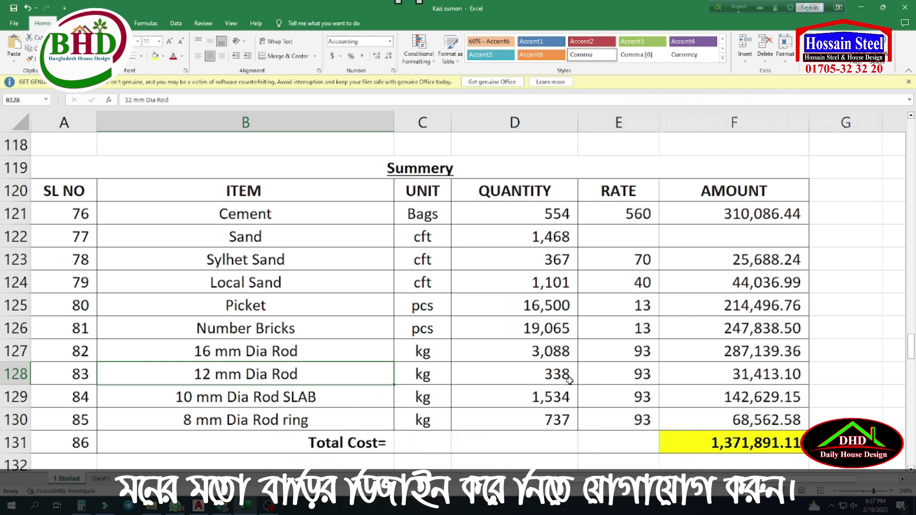
scroll(287, 356, "down", 1)
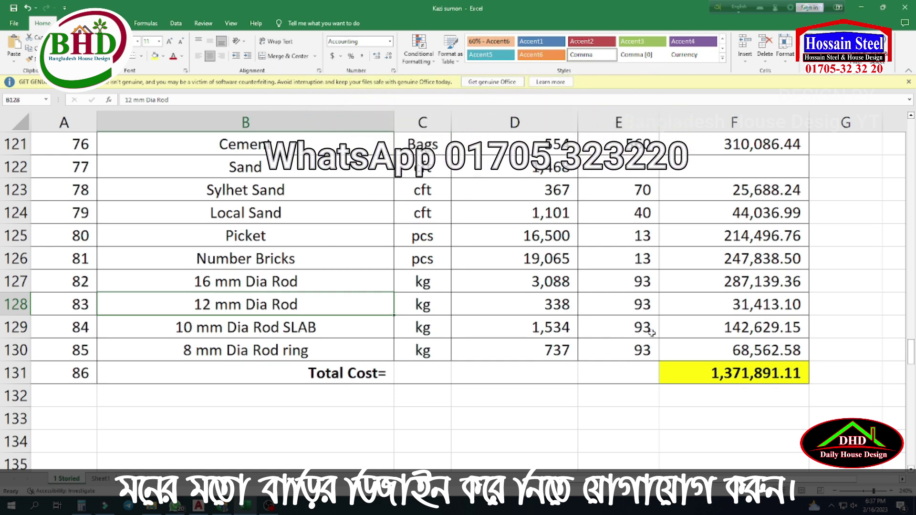
left_click(361, 349)
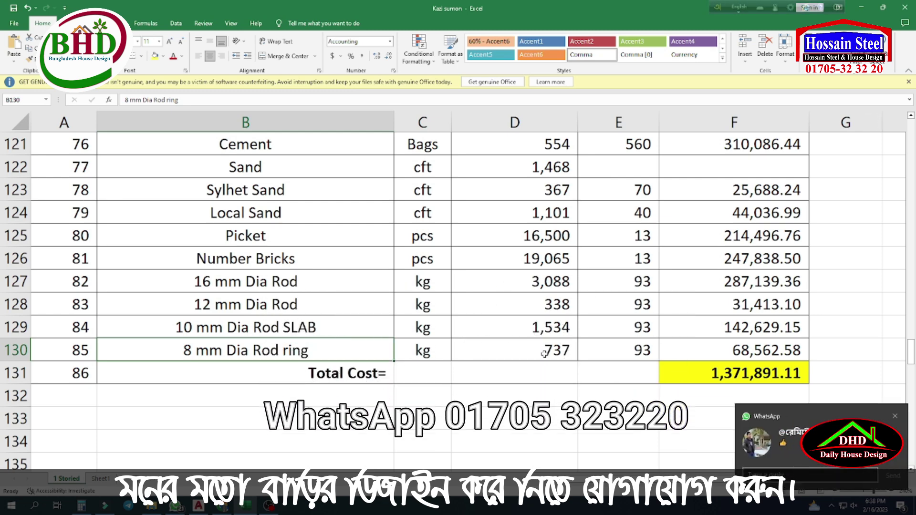
scroll(656, 353, "down", 1)
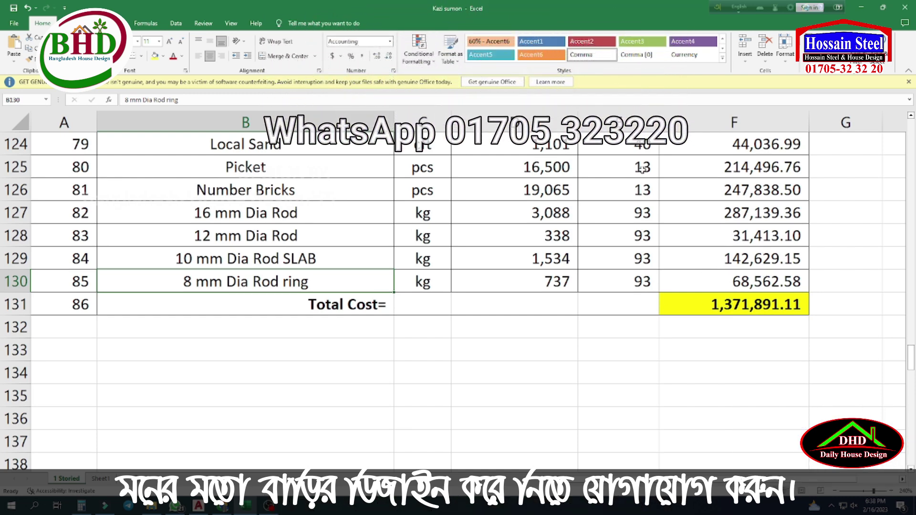
Step: Review the summary's picket, cement and 8 mm rod ring rates in E125, E121 and E130
left_click(639, 170)
scroll(643, 192, "up", 2)
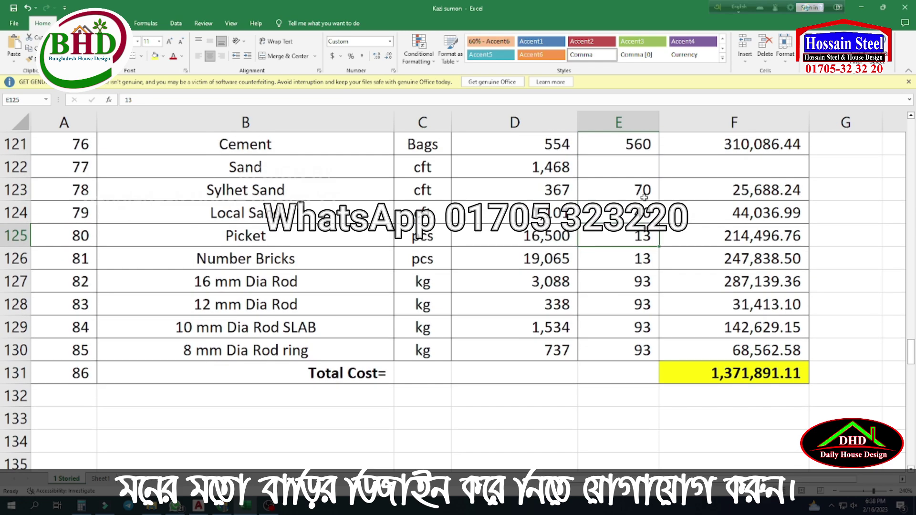
left_click(651, 214)
scroll(644, 205, "down", 2)
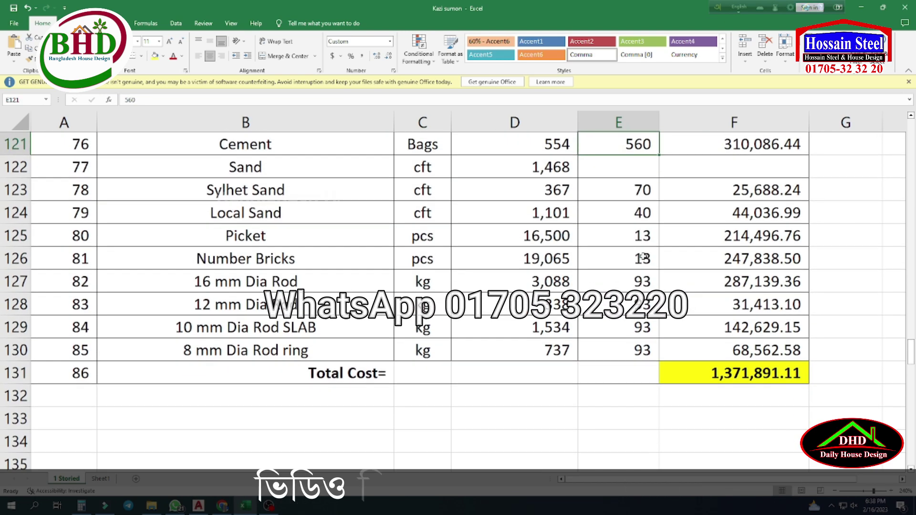
scroll(635, 188, "up", 1)
left_click(641, 213)
left_click(642, 351)
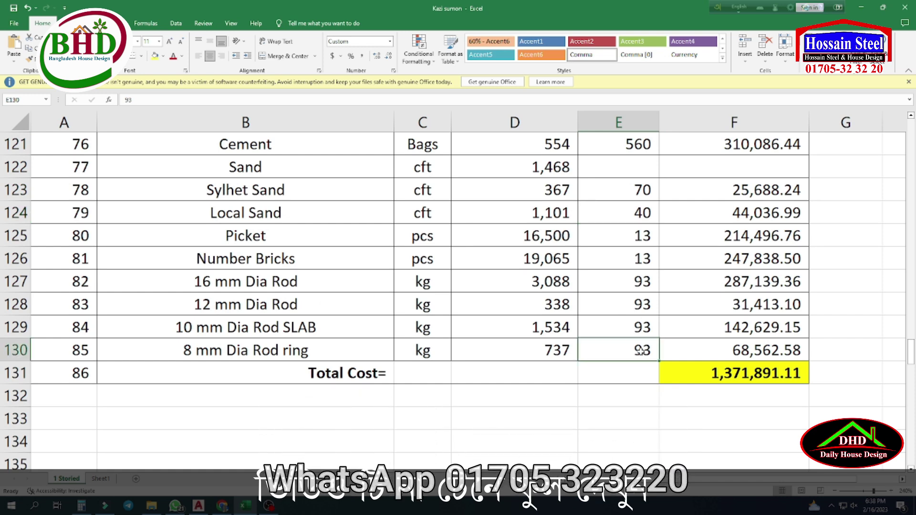
Step: Highlight the rod rates in E128:E130 and the sand, brick and rod rates in E123:E130 for review
scroll(639, 345, "down", 1)
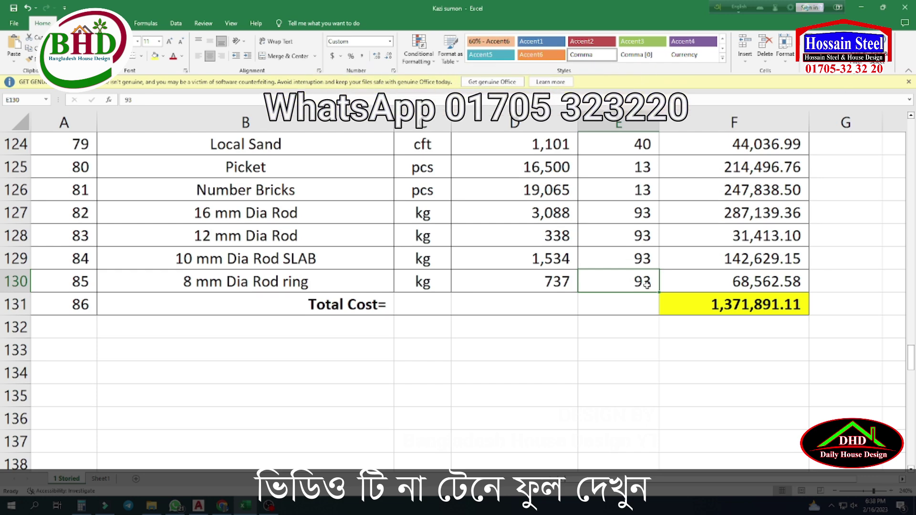
left_click_drag(646, 284, 641, 236)
scroll(629, 214, "up", 1)
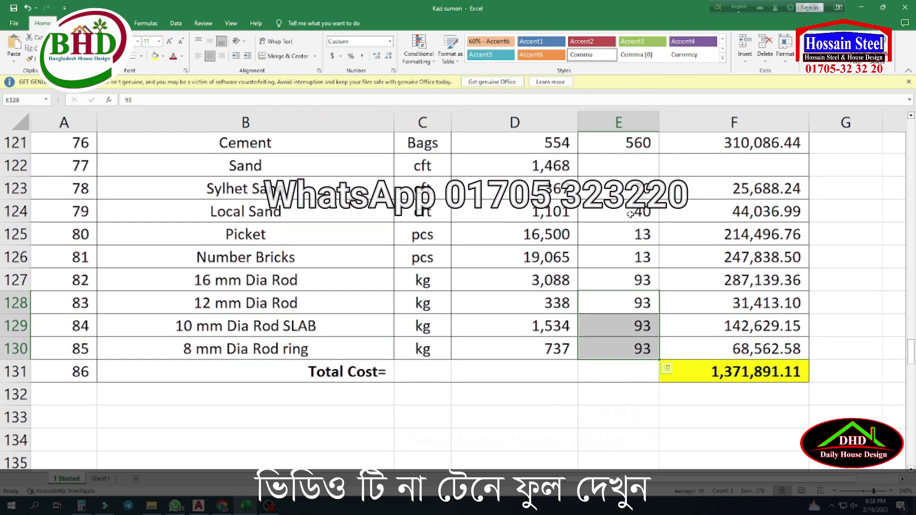
left_click_drag(630, 191, 635, 332)
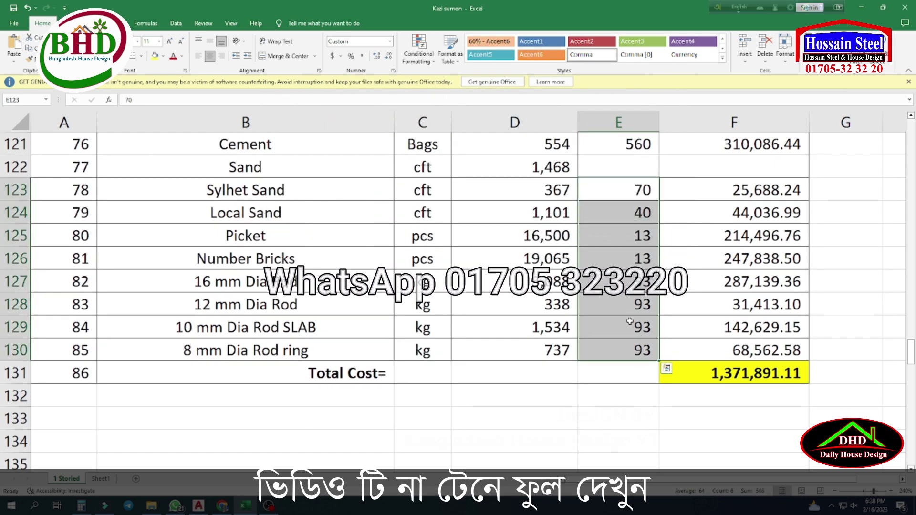
scroll(635, 332, "up", 2)
scroll(629, 334, "down", 2)
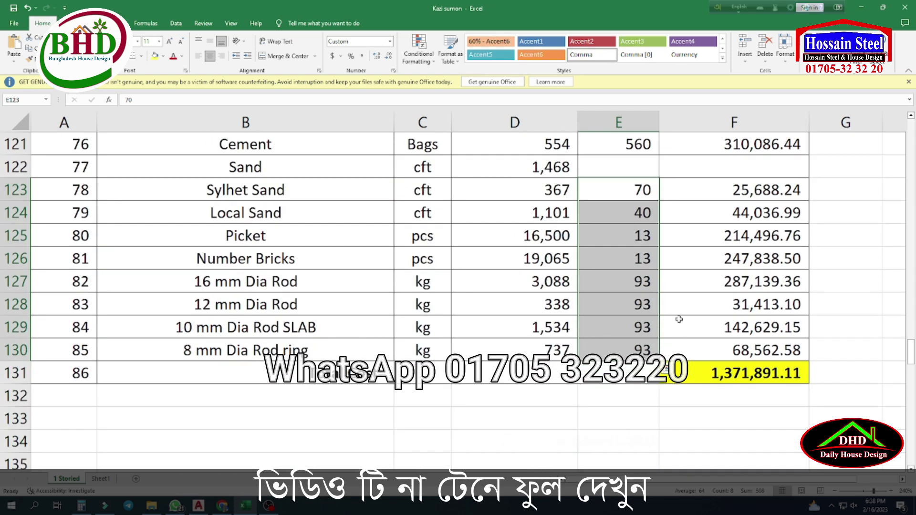
Step: Review the 8 mm rod ring's rate in E130 and the total cost formula in F131
left_click(649, 350)
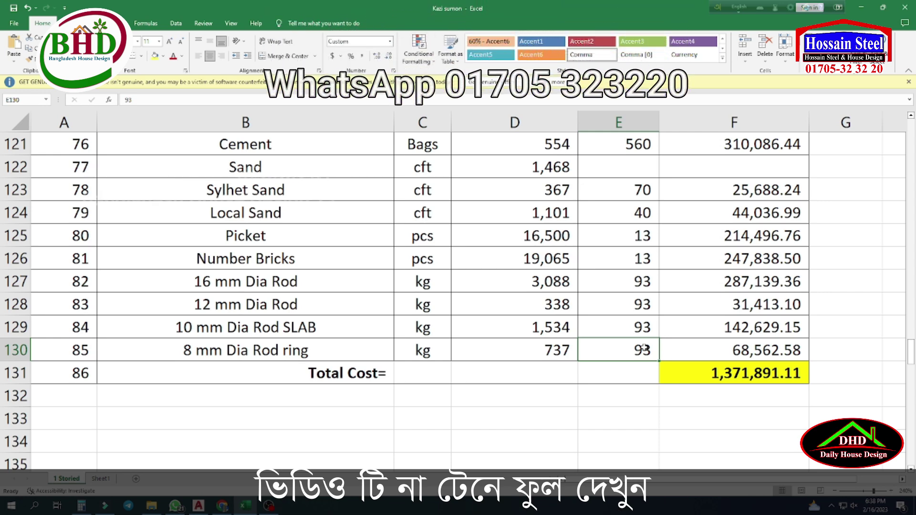
key("Right")
left_click(718, 379)
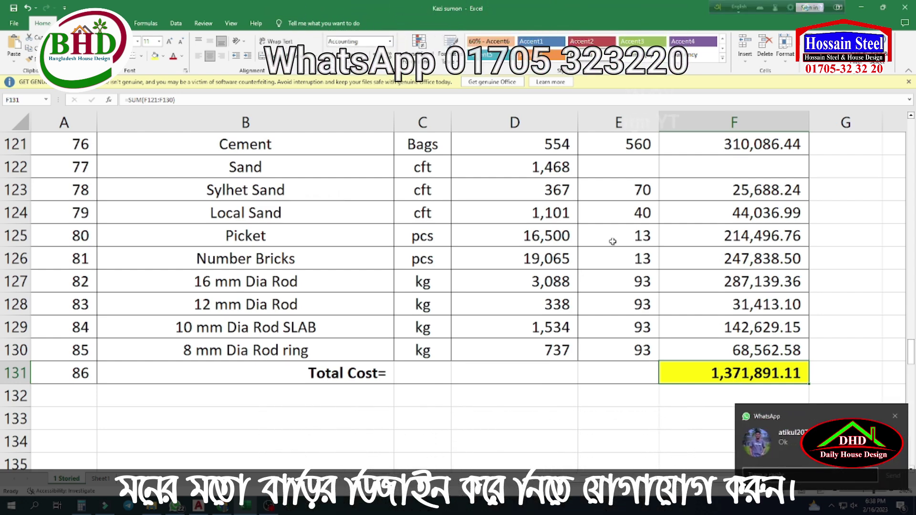
Step: Review the column, slab and brickwork costs in rows 139 to 141 of the cost table below the material summary
scroll(482, 267, "up", 1)
scroll(545, 254, "down", 1)
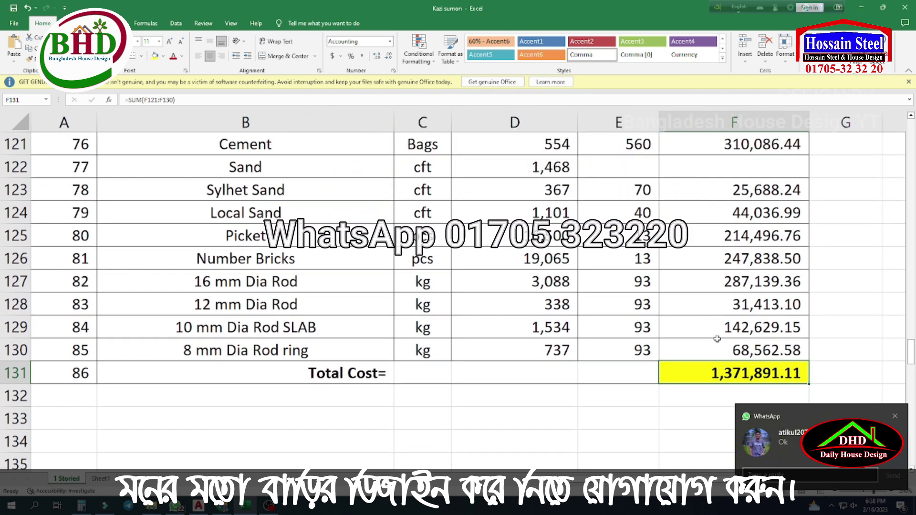
scroll(513, 271, "down", 2)
scroll(501, 227, "down", 3)
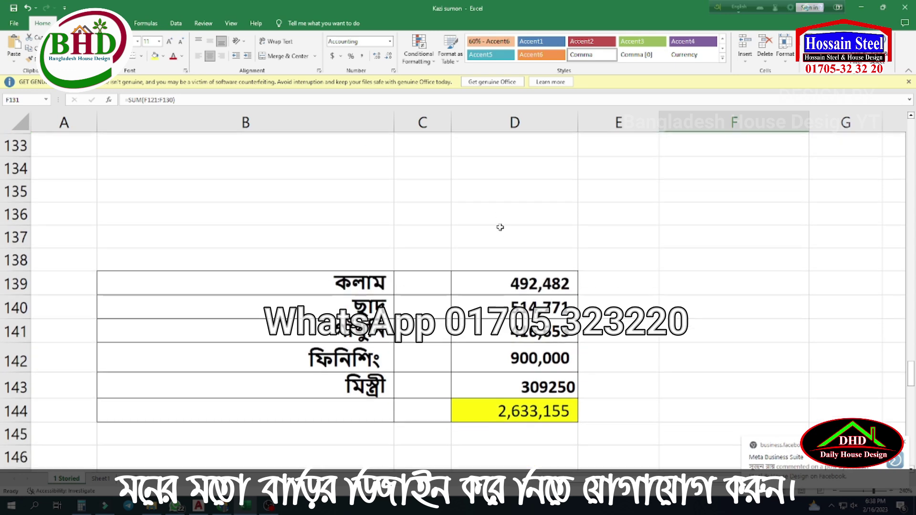
left_click(371, 222)
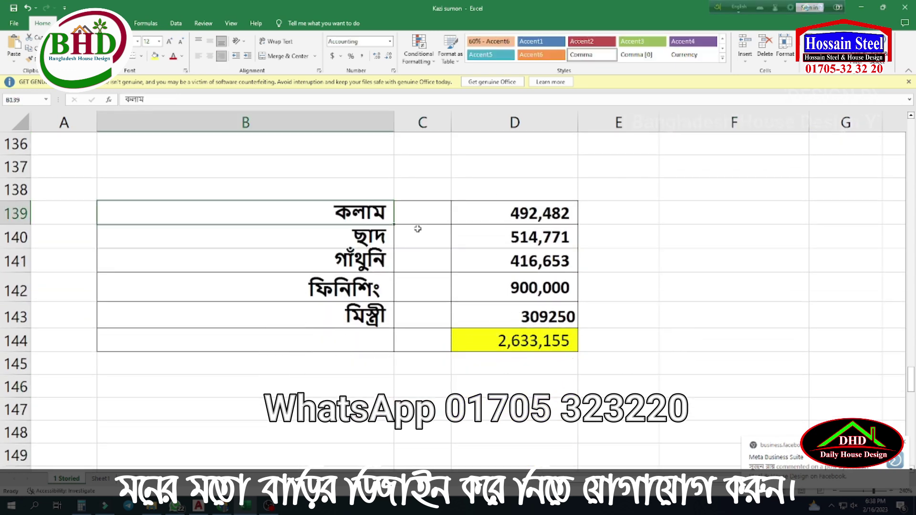
left_click(528, 215)
left_click(362, 238)
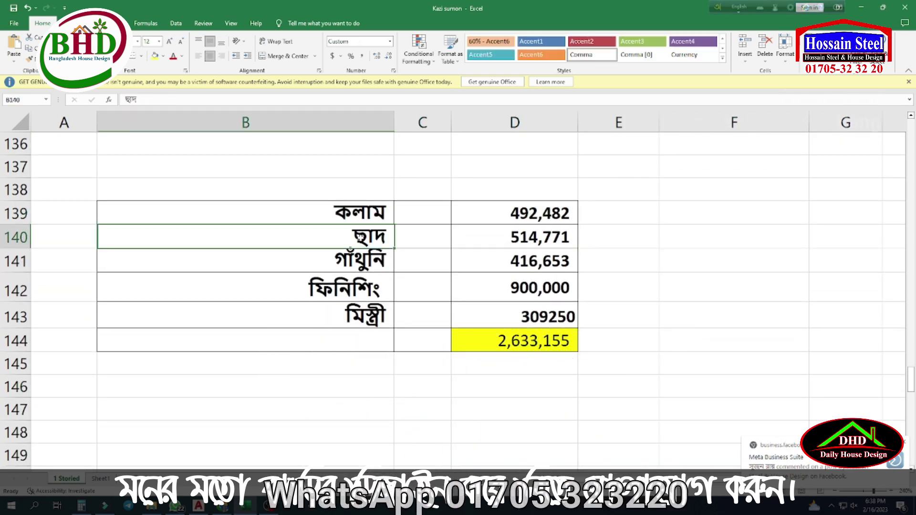
left_click(528, 237)
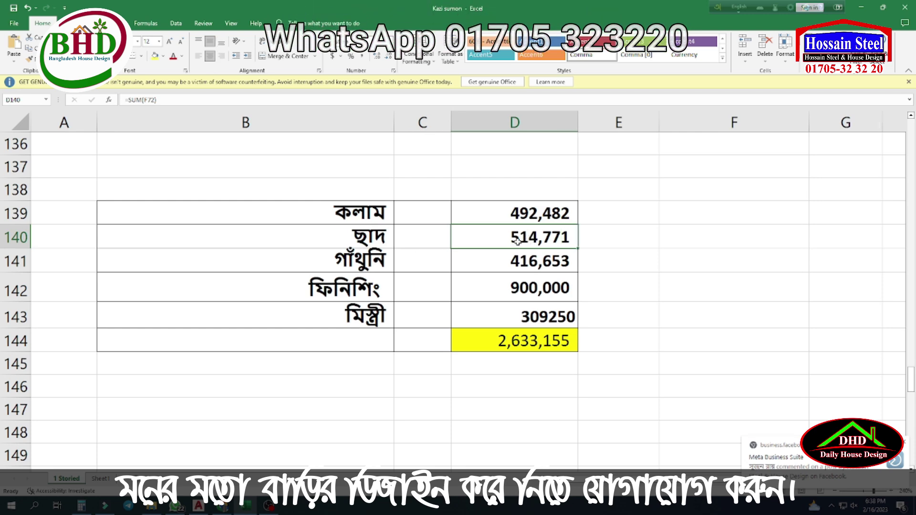
left_click(529, 268)
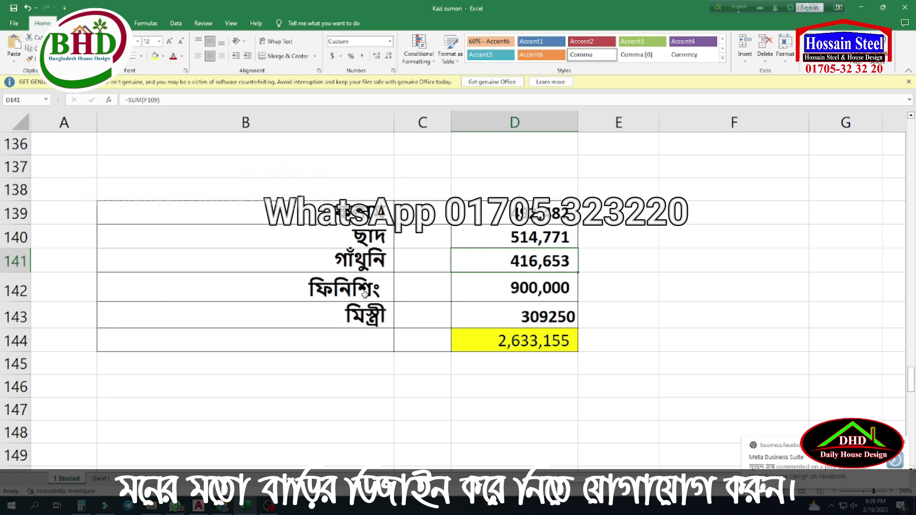
Step: Review the finishing item in B142 and the mason's labour cost in row 143, and highlight the costs in D139:D144
left_click(385, 297)
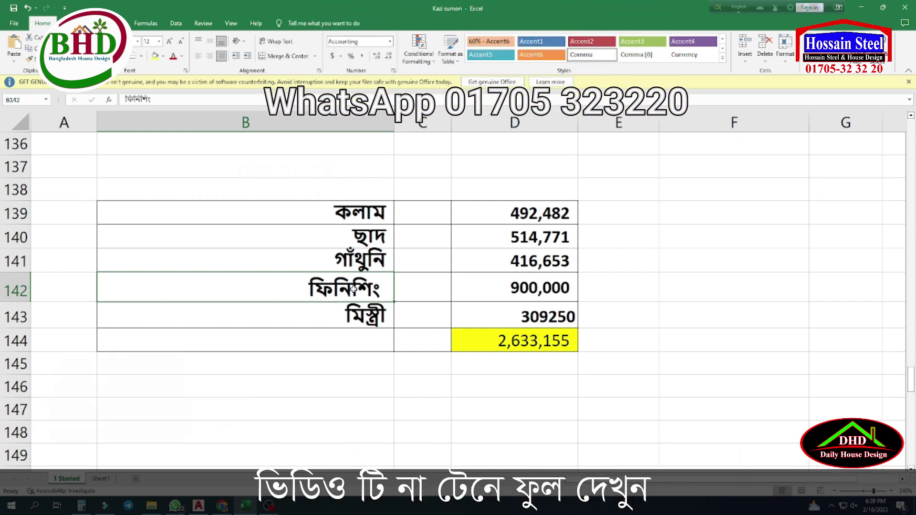
left_click(353, 315)
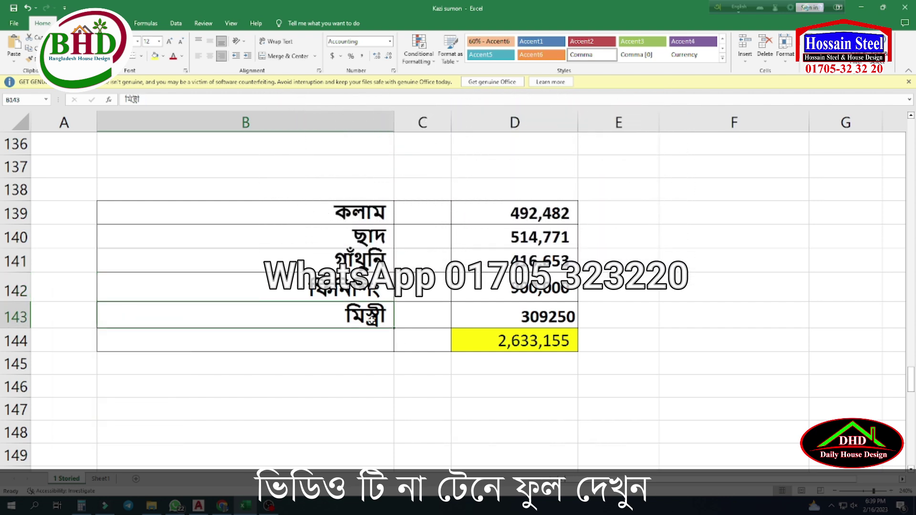
left_click(540, 317)
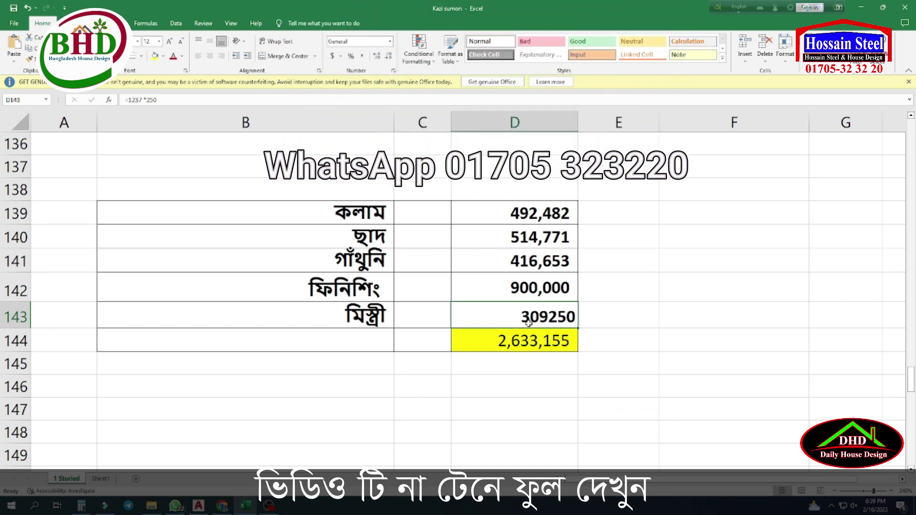
left_click_drag(525, 214, 511, 339)
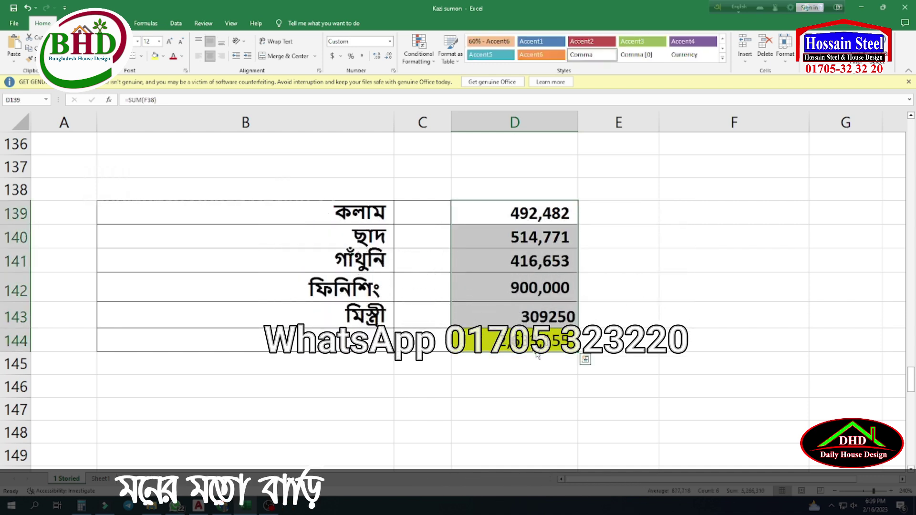